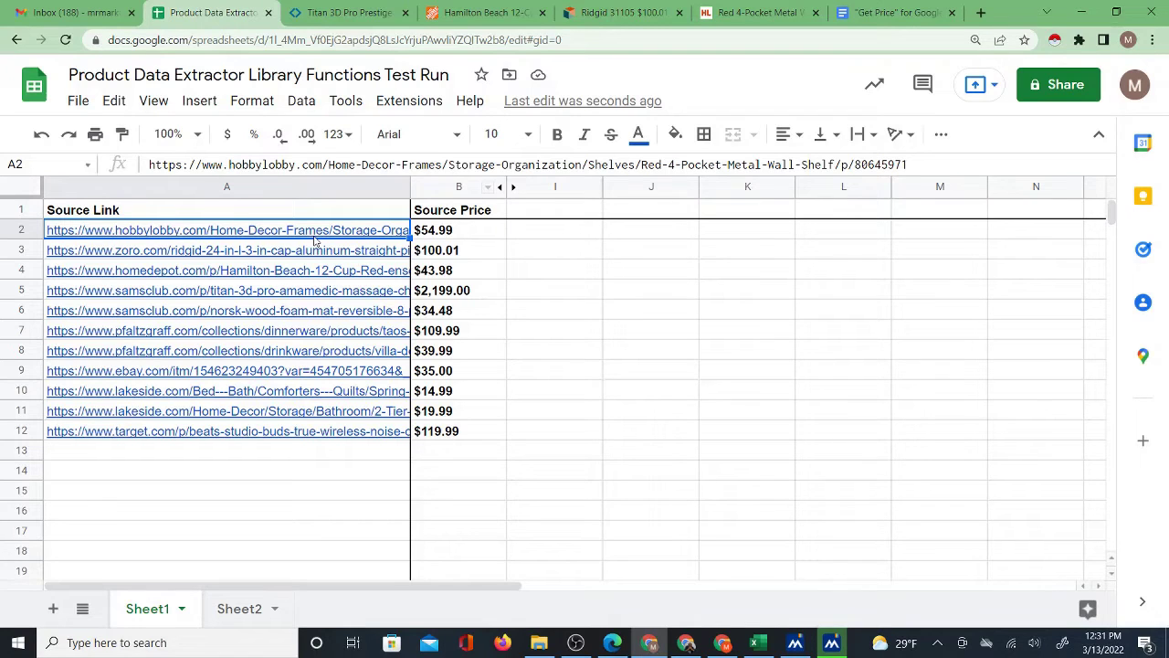
Step: Compare B2's =getprice(A2) formula with the linked Hobby Lobby product page price
mouse_move(359, 232)
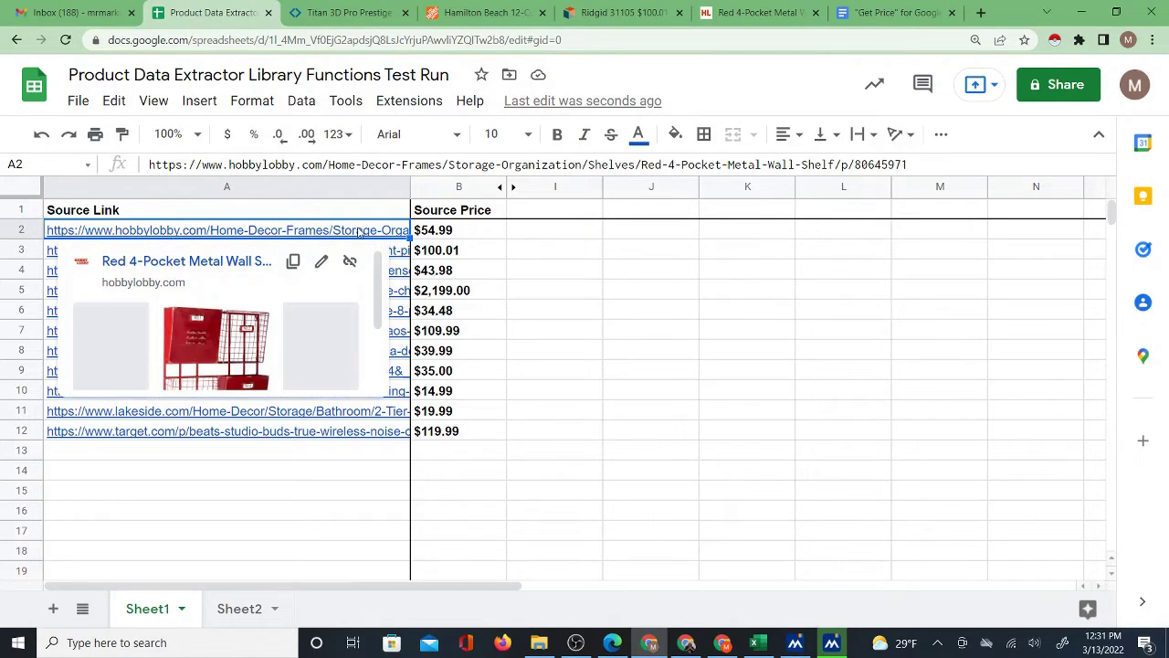
click(245, 262)
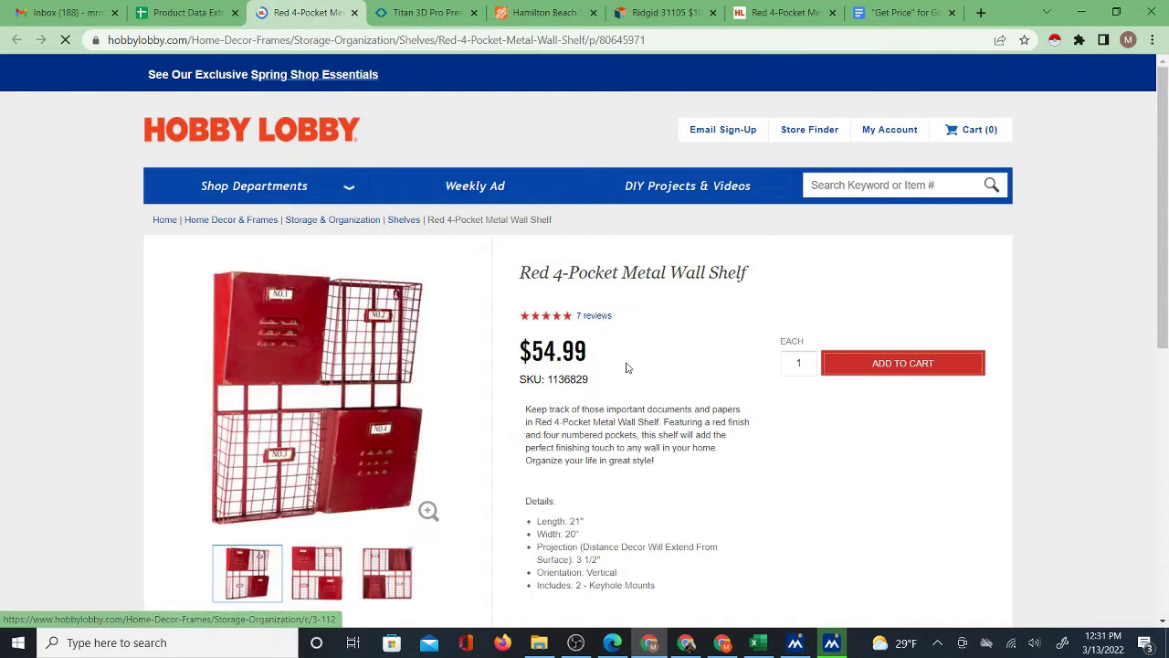
click(186, 13)
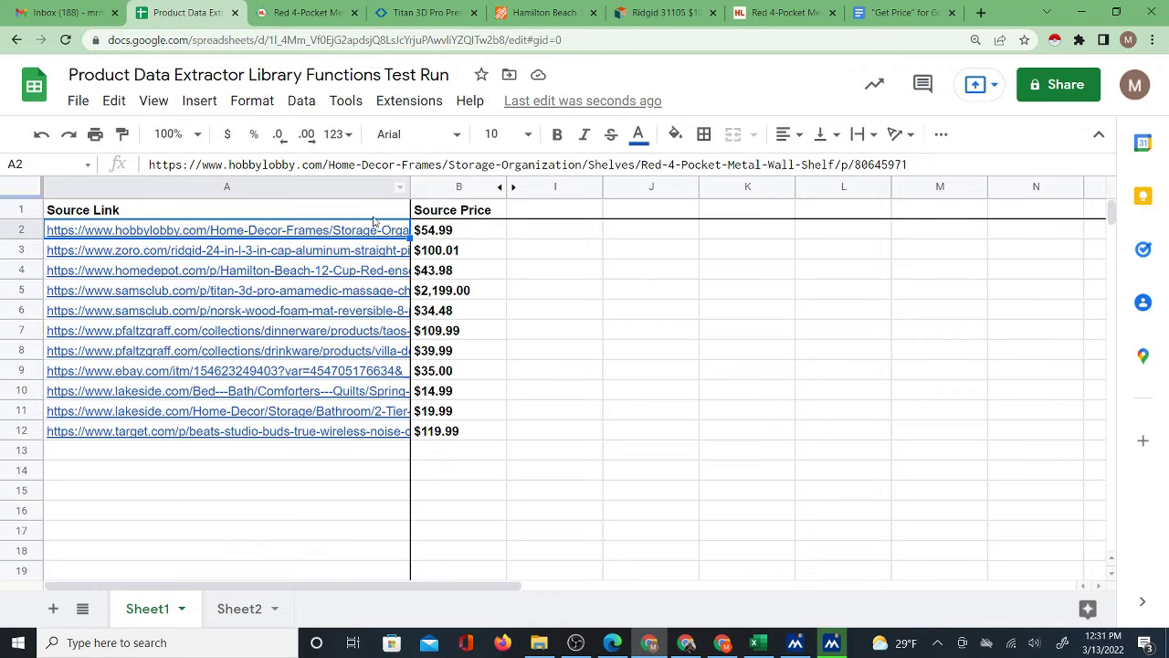
click(435, 240)
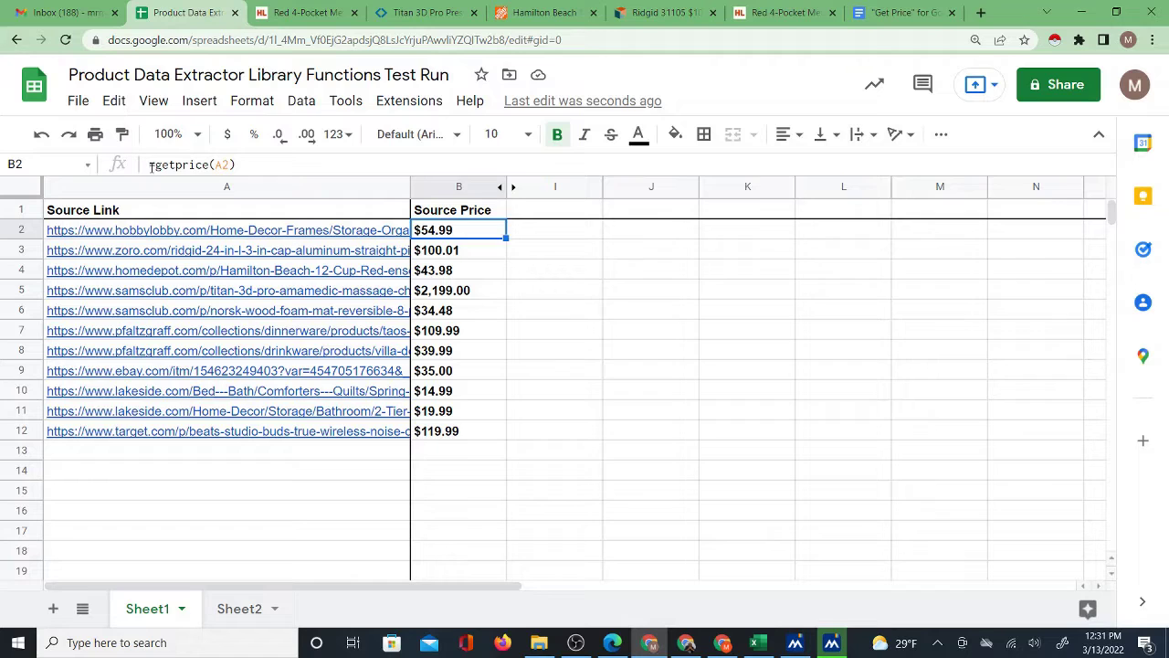
triple_click(187, 168)
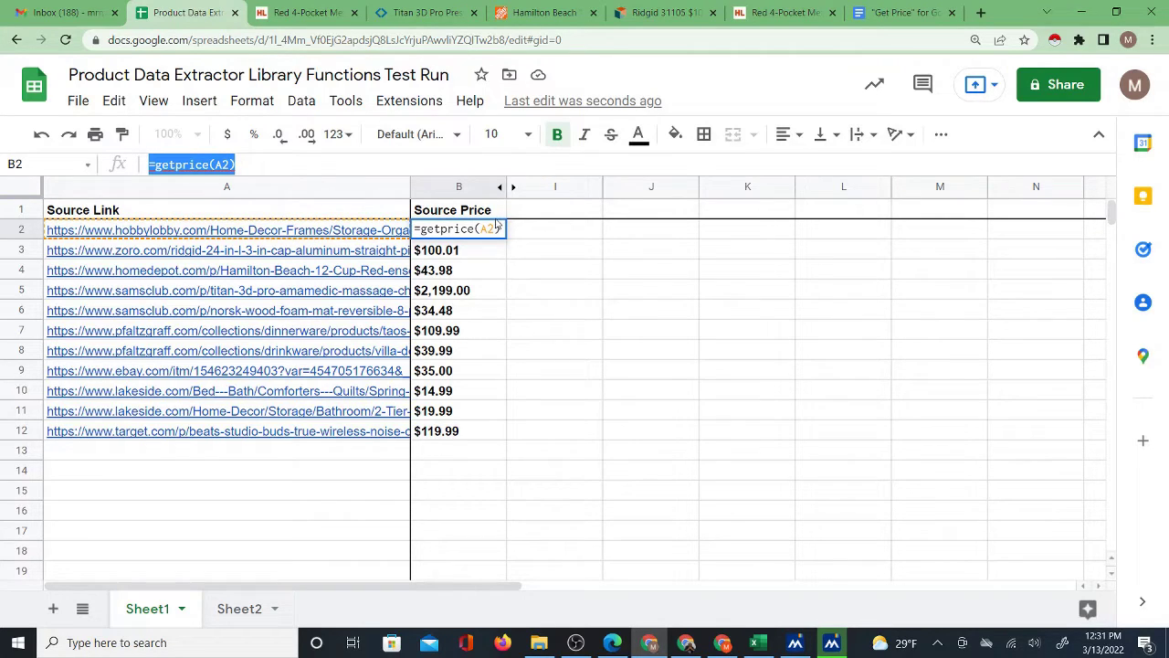
click(296, 11)
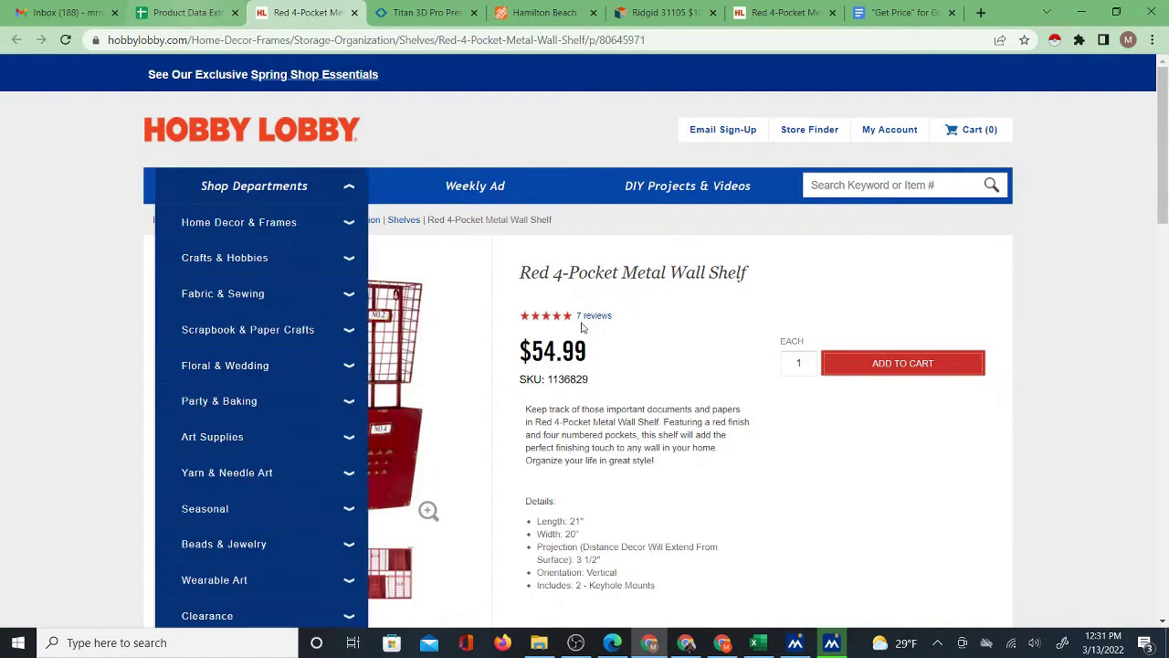
click(174, 9)
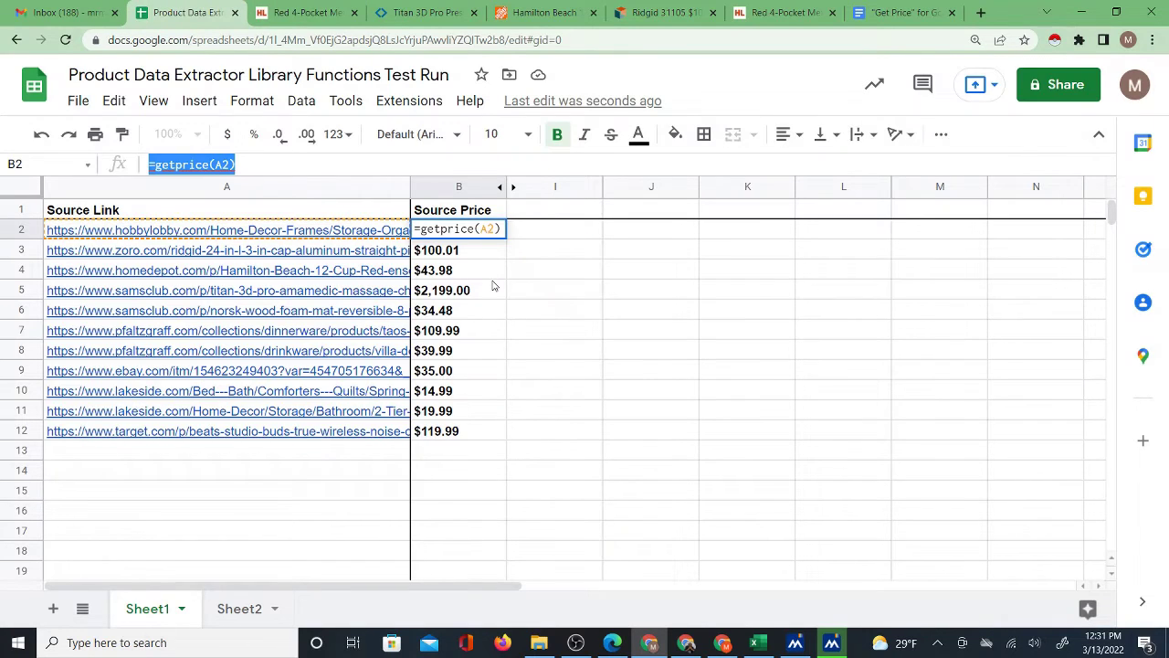
Step: Leave the formula unchanged and clear the Source Price cells B2:B13
key(Escape)
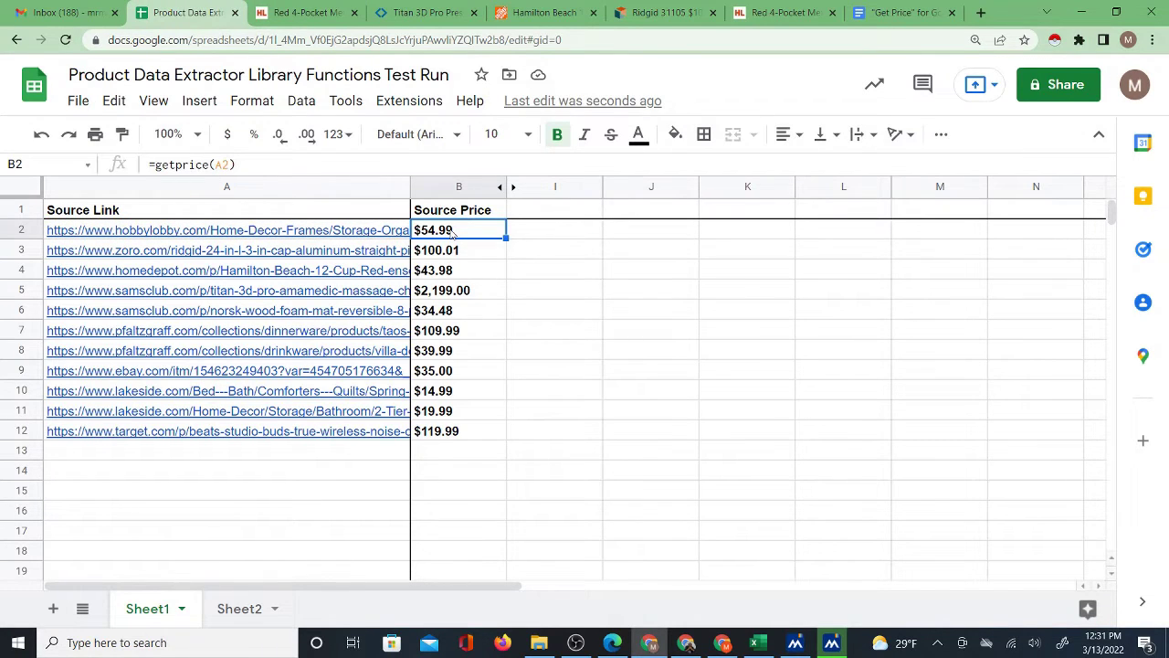
drag(452, 232, 464, 454)
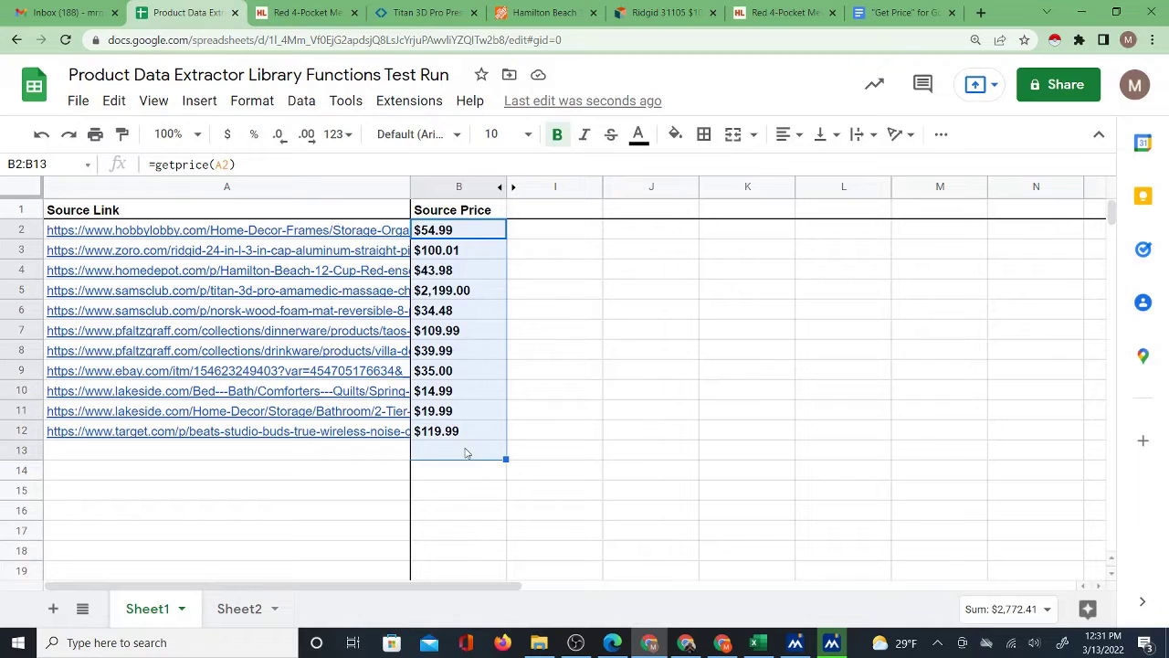
key(Delete)
Step: Enter =getprice(A2) in B2 so it returns $54.99 for the Hobby Lobby link
click(457, 231)
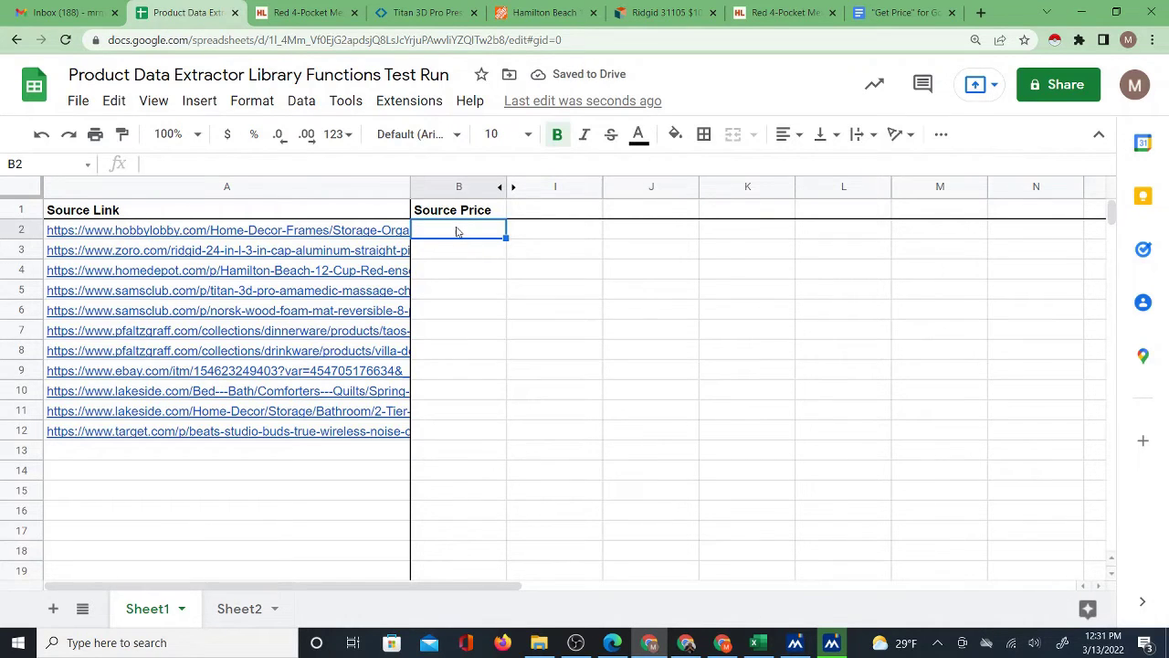
key(ctrl+plus)
key(ctrl+plus)
key(ctrl+plus)
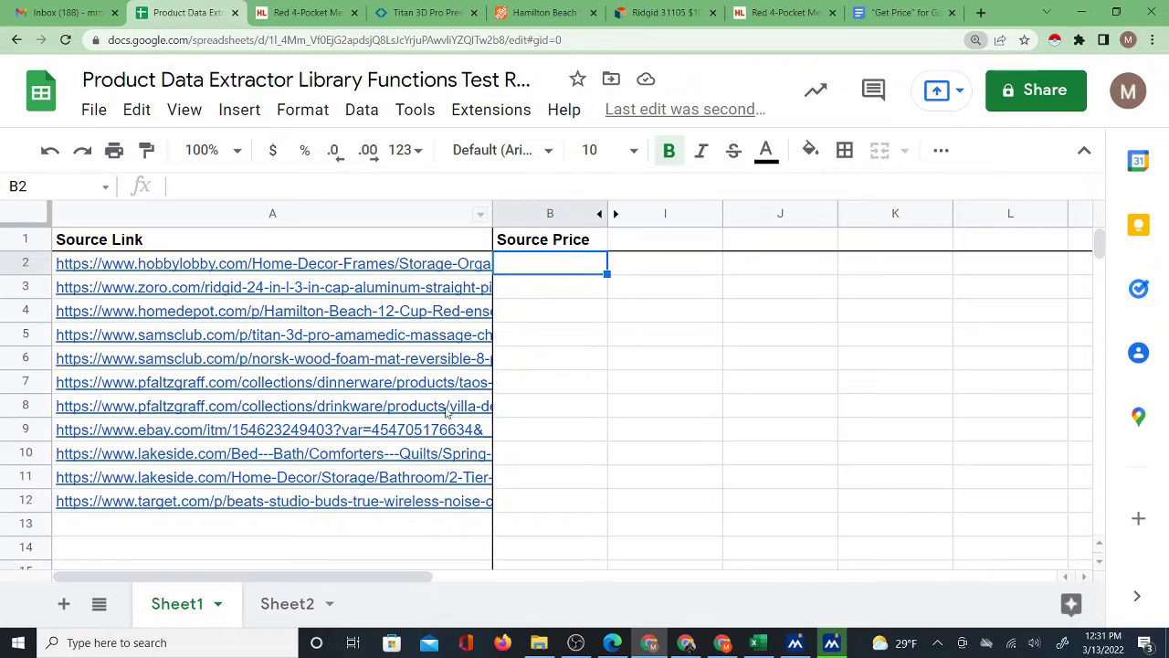
text(=)
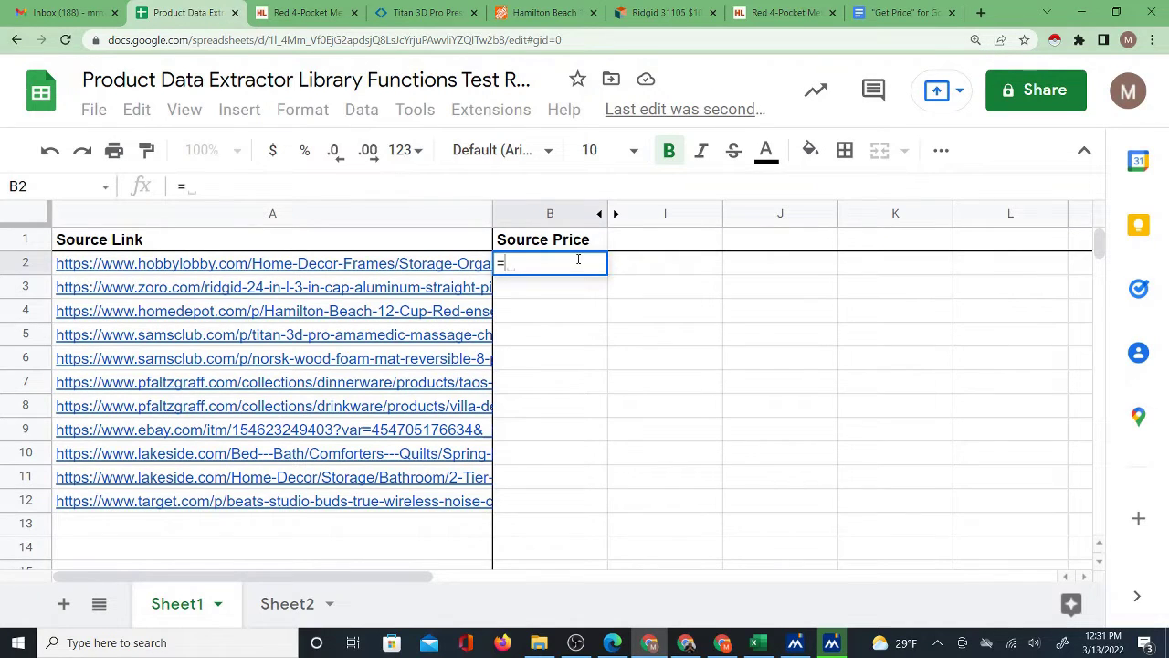
text(getprice()
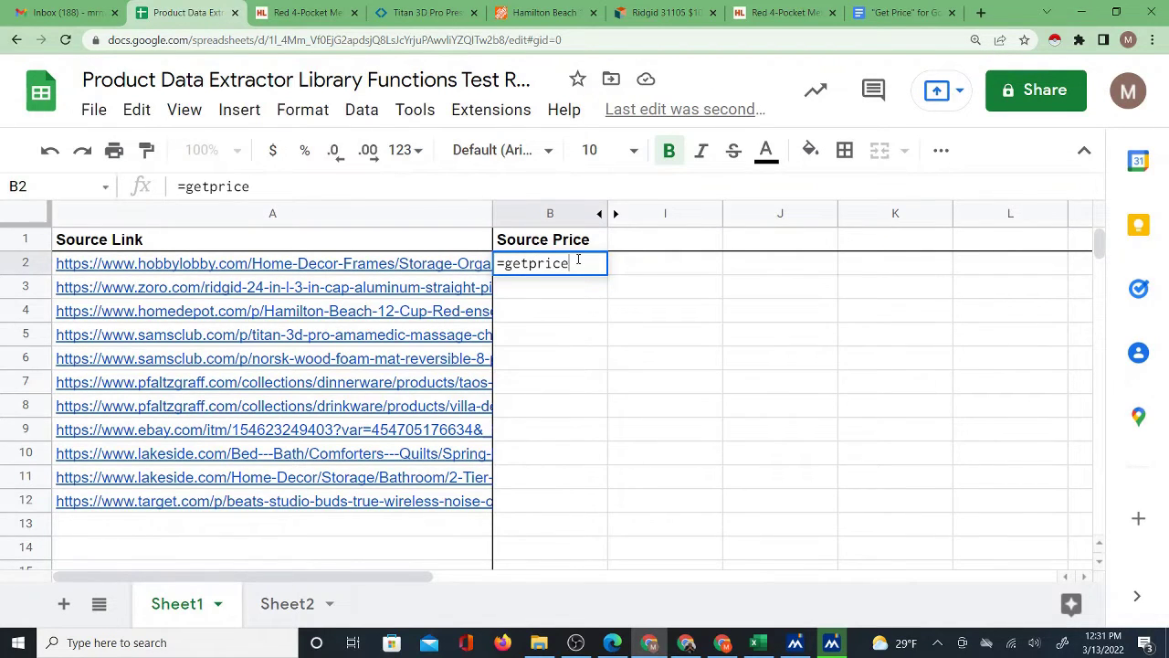
click(414, 263)
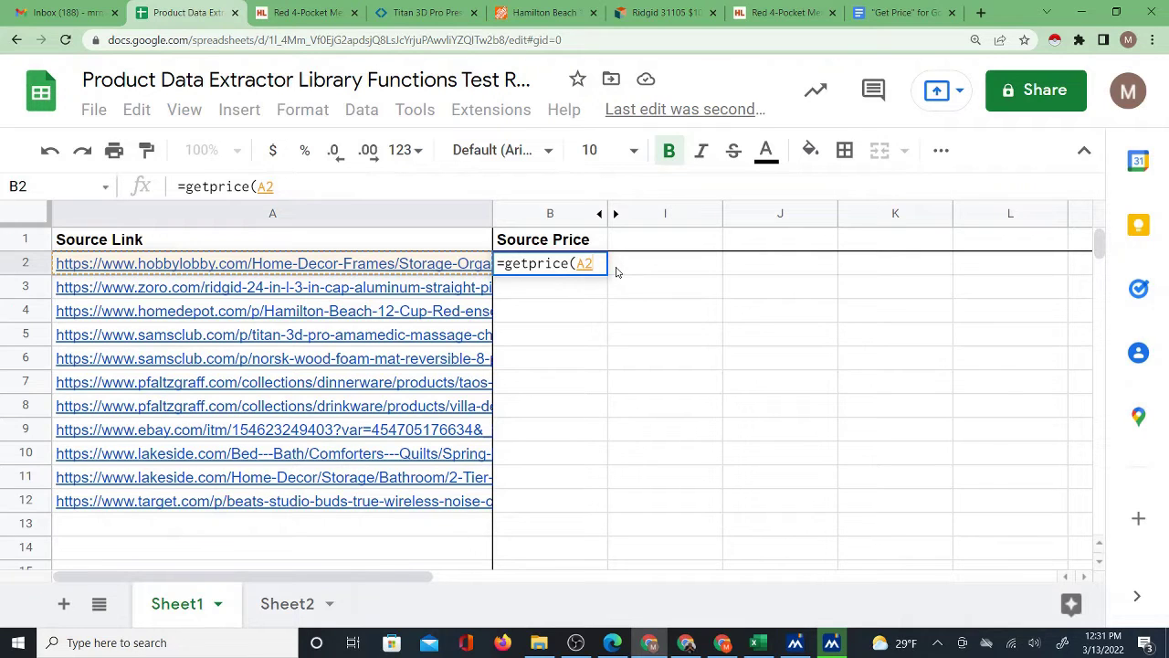
key(Return)
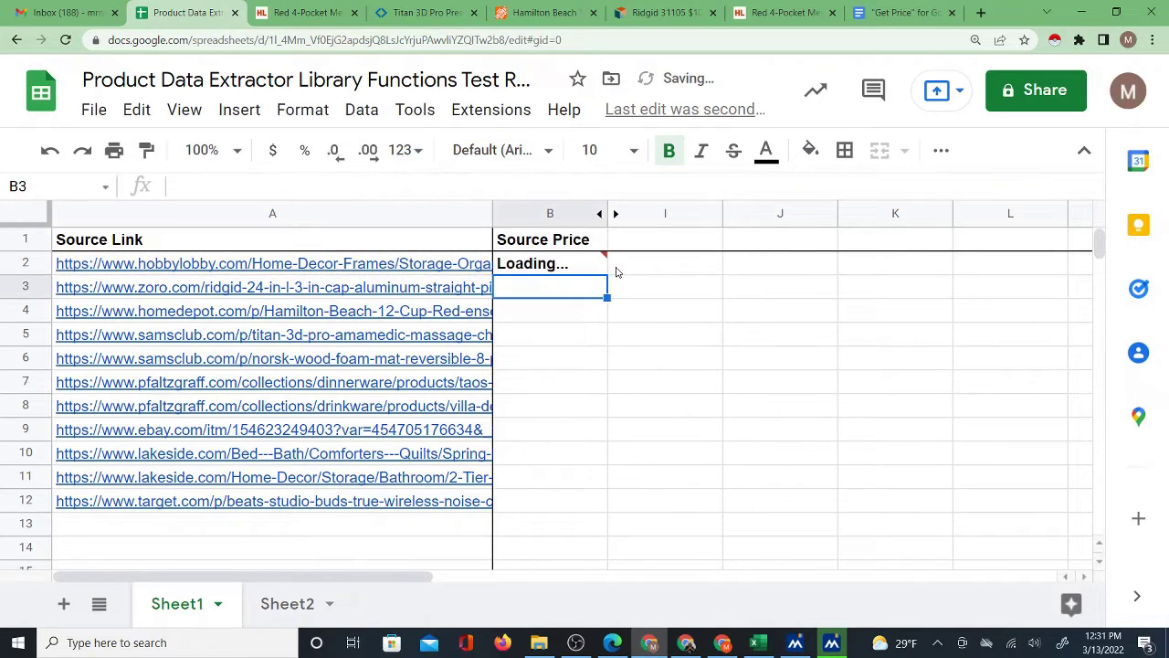
click(559, 265)
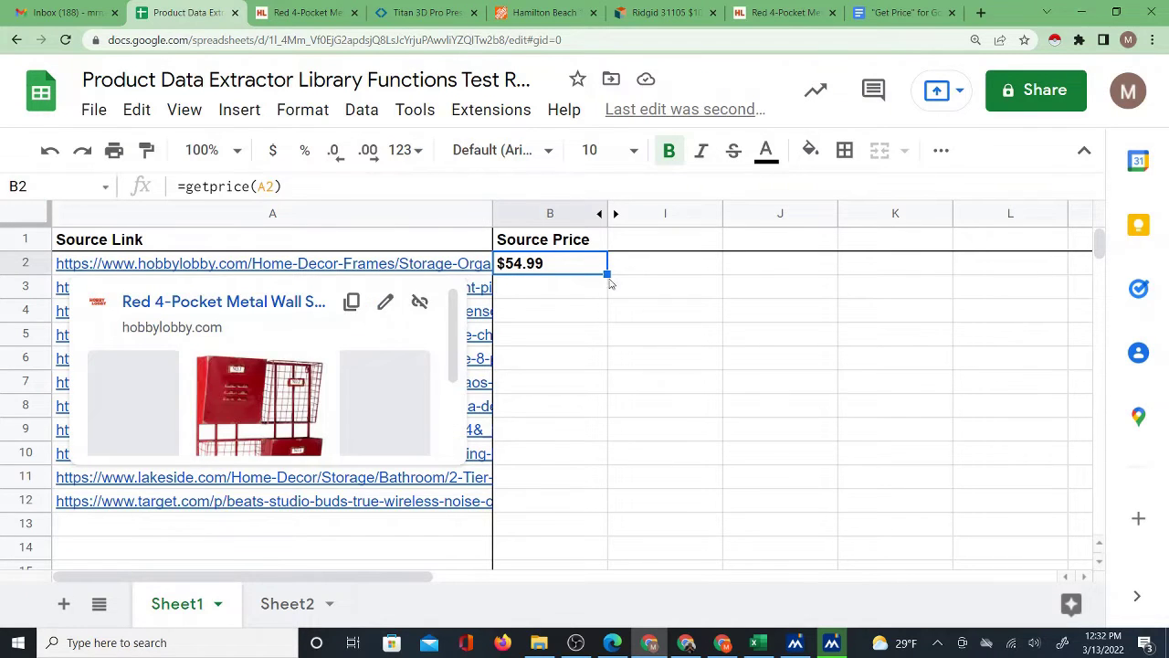
Step: Fill B2's getprice formula down through row 12
click(592, 290)
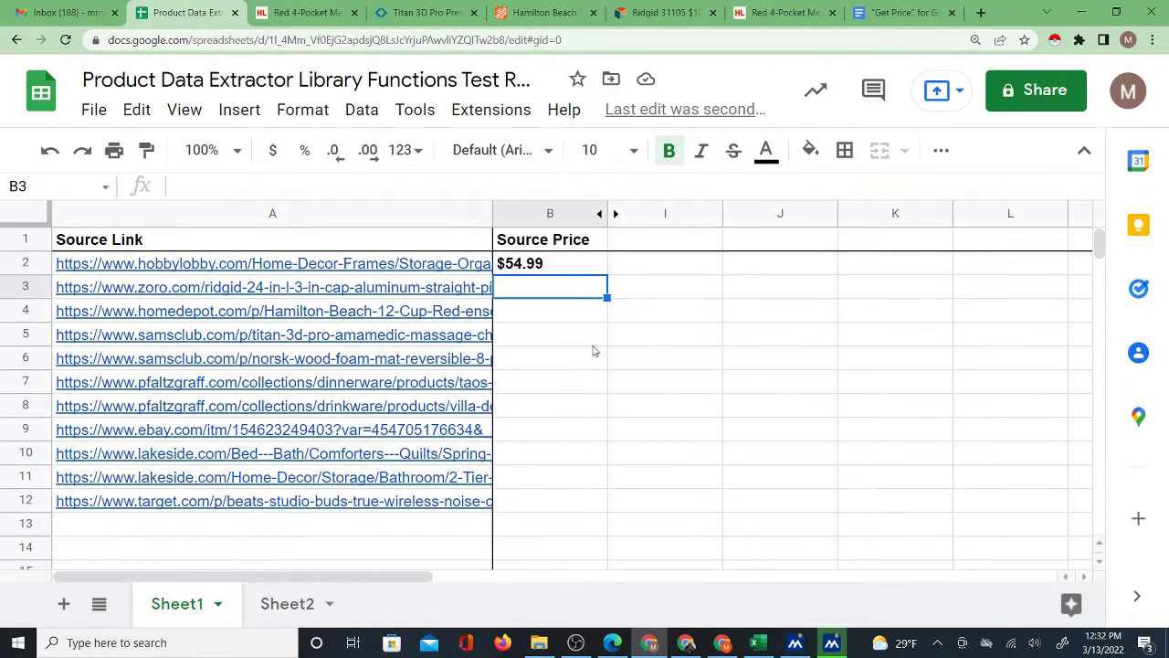
click(587, 268)
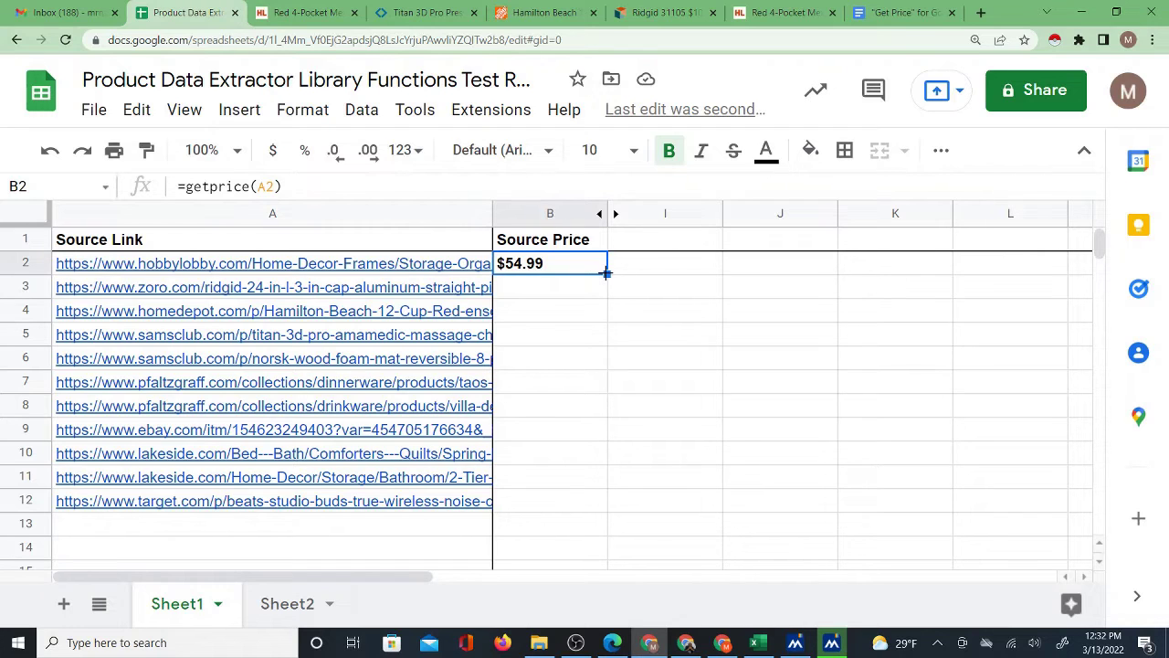
drag(606, 272, 572, 503)
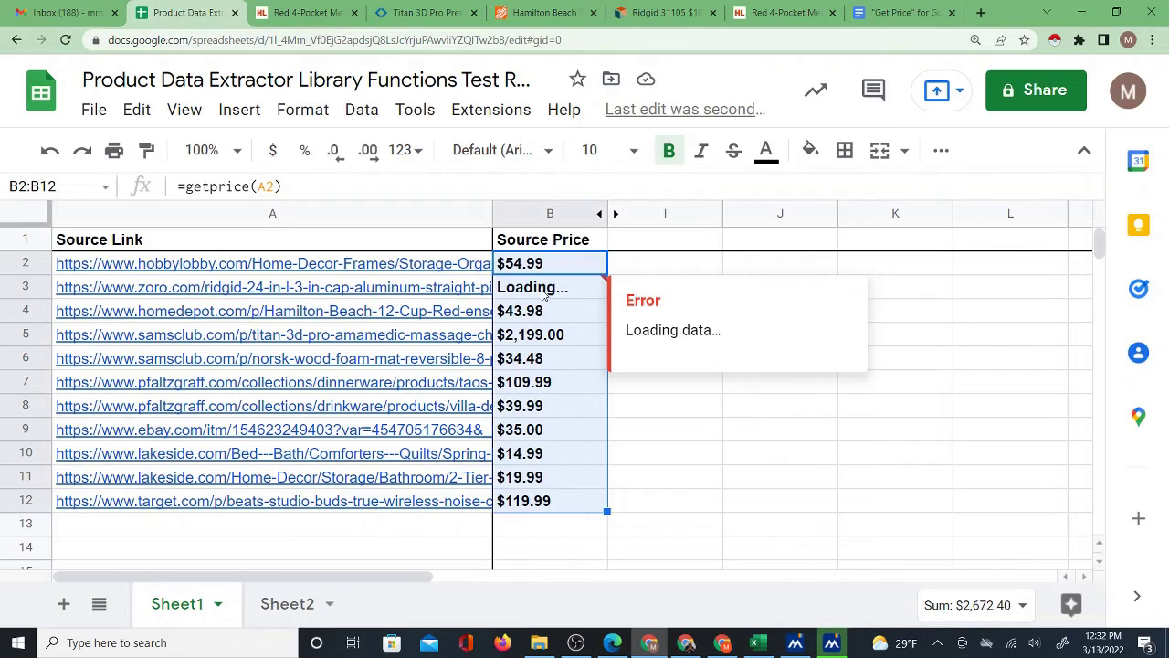
Step: Verify the fetched prices against the zoro and Home Depot coffee maker ($43.98) pages
click(548, 291)
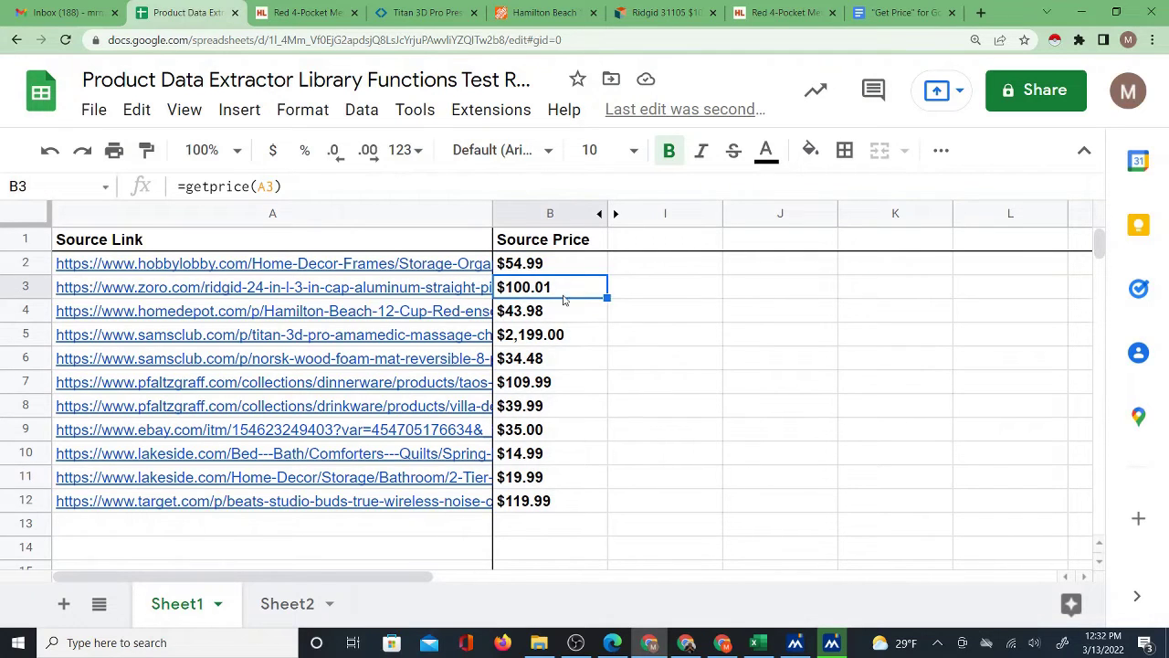
click(422, 291)
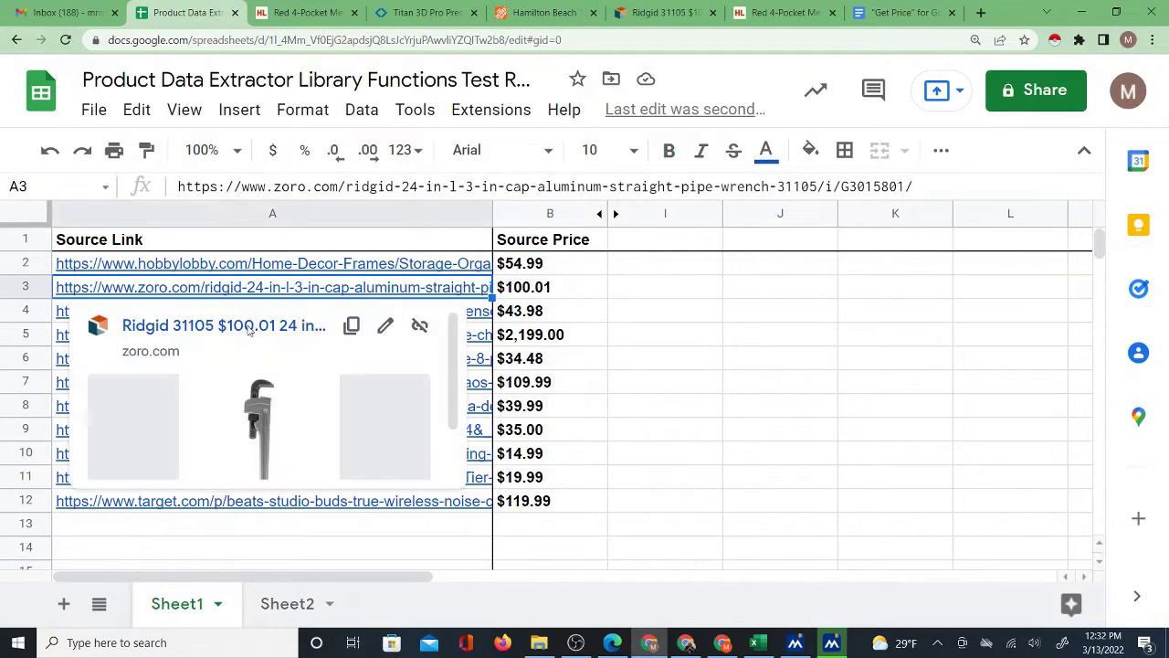
click(249, 327)
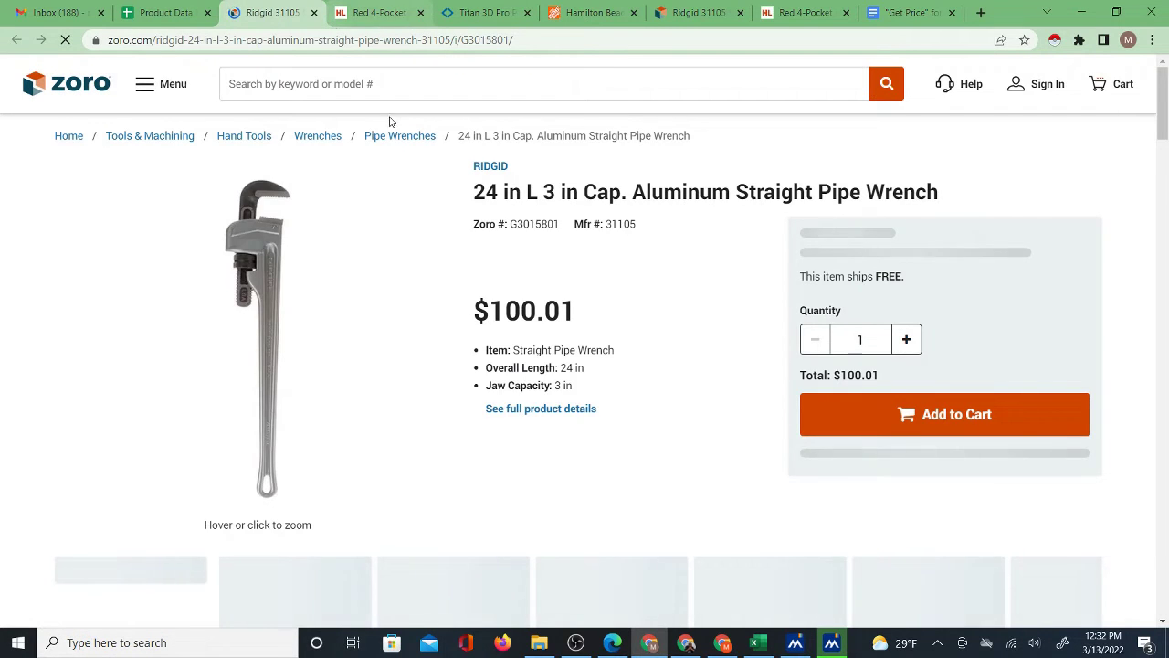
click(184, 11)
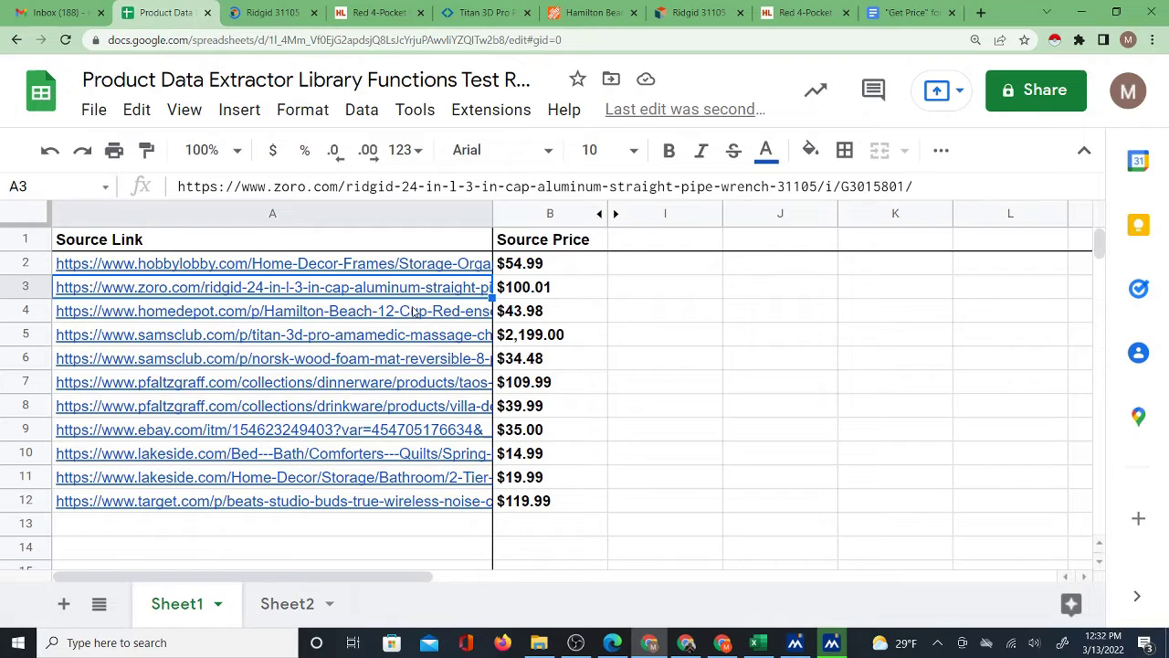
click(306, 316)
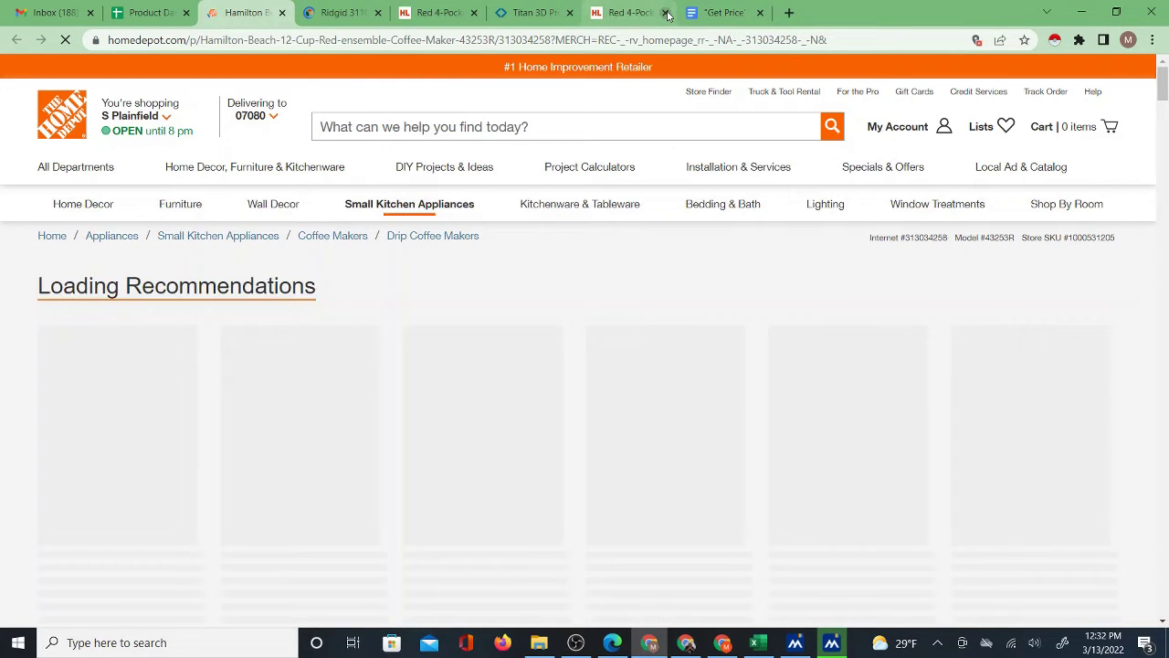
click(668, 15)
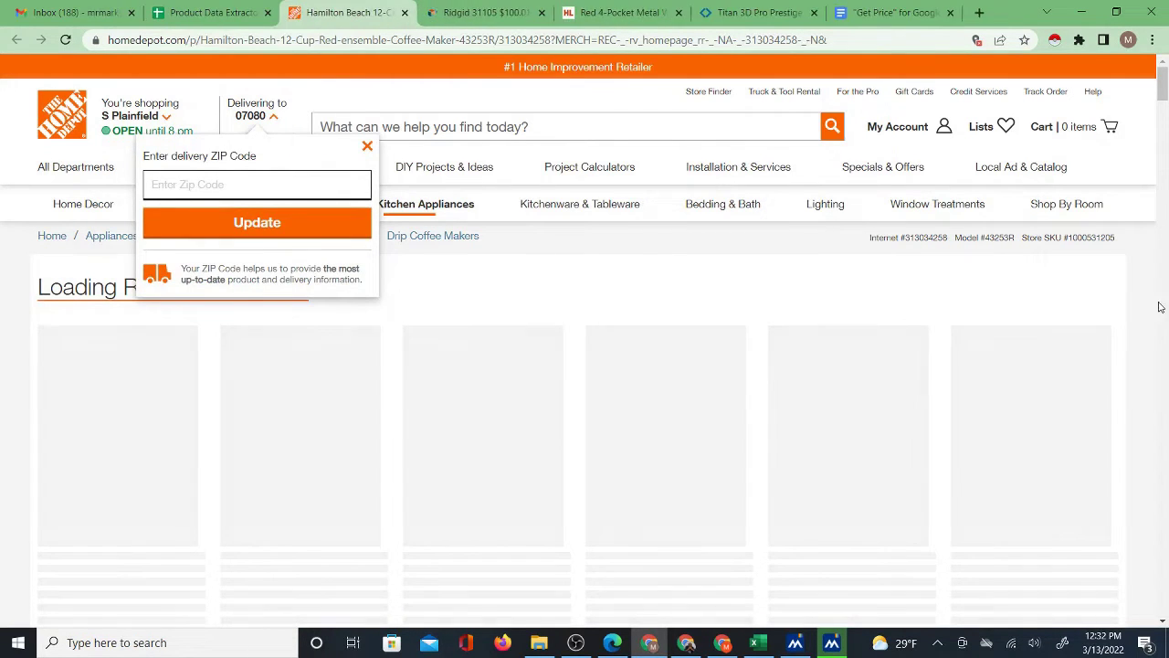
click(1162, 114)
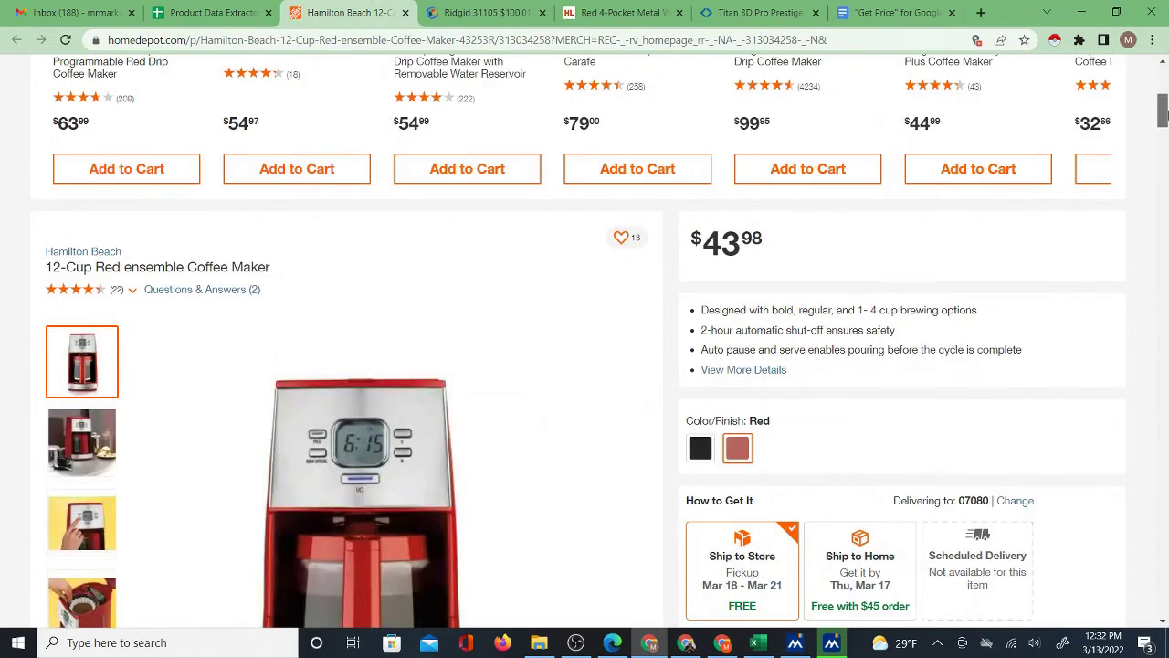
click(217, 15)
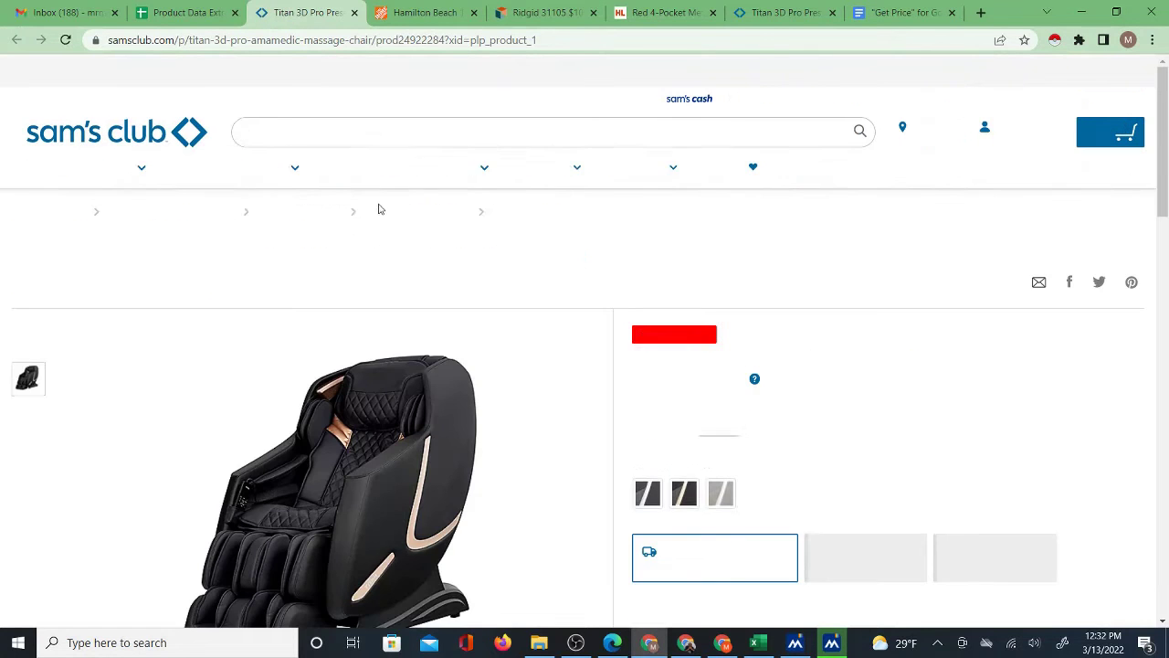
click(188, 13)
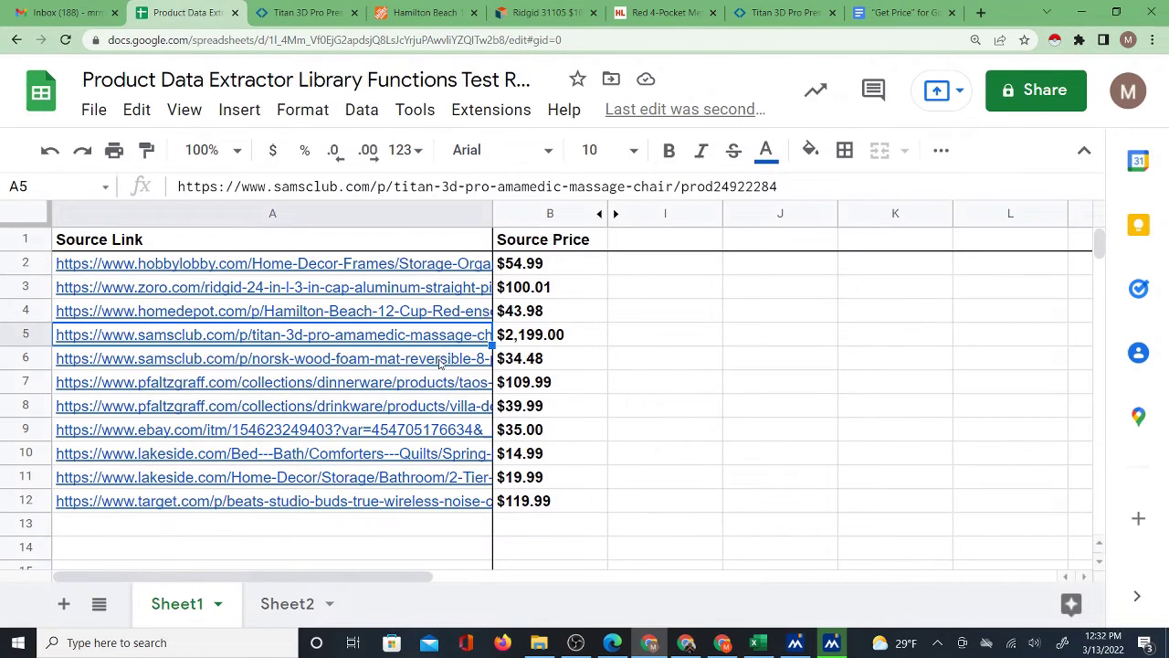
click(617, 339)
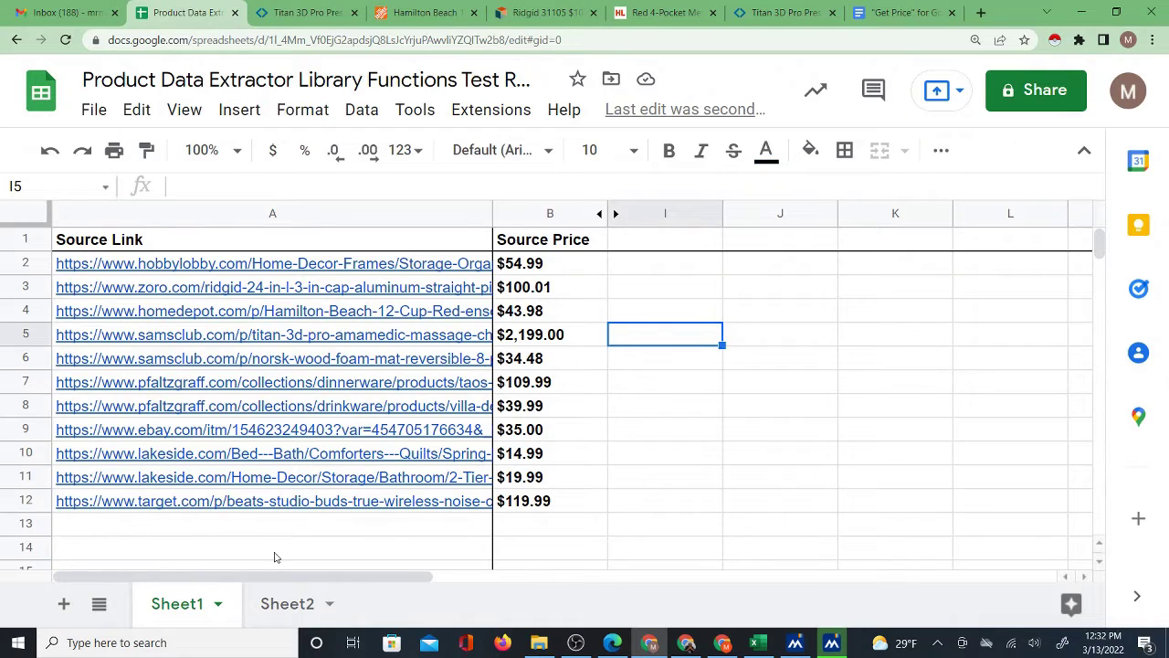
click(289, 604)
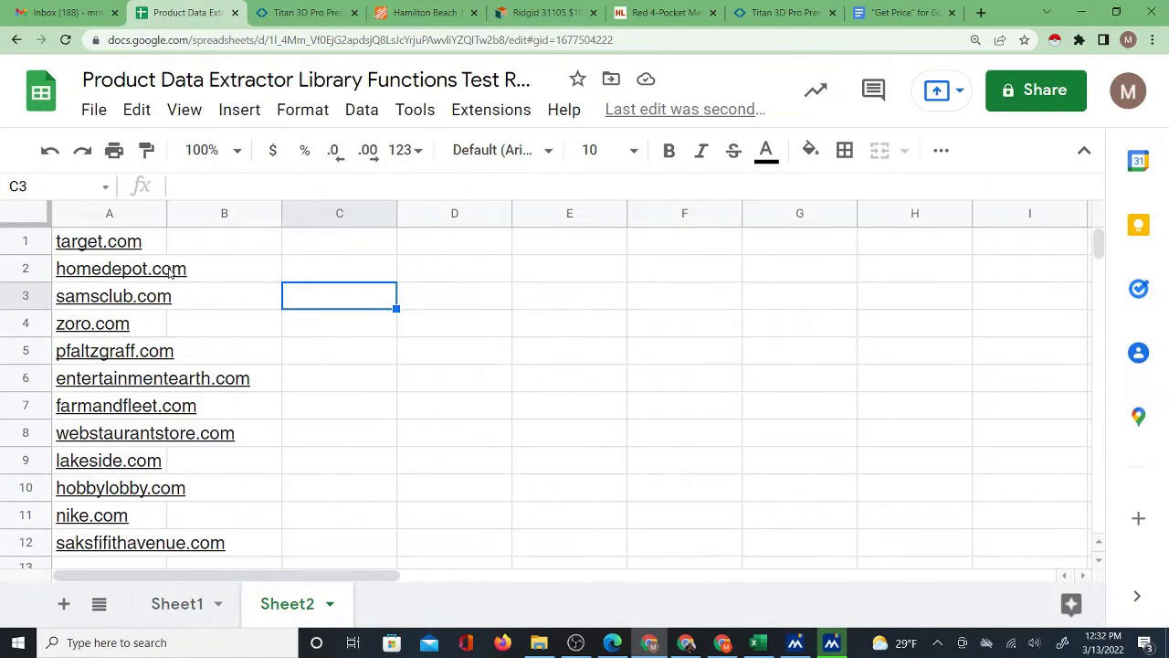
click(247, 245)
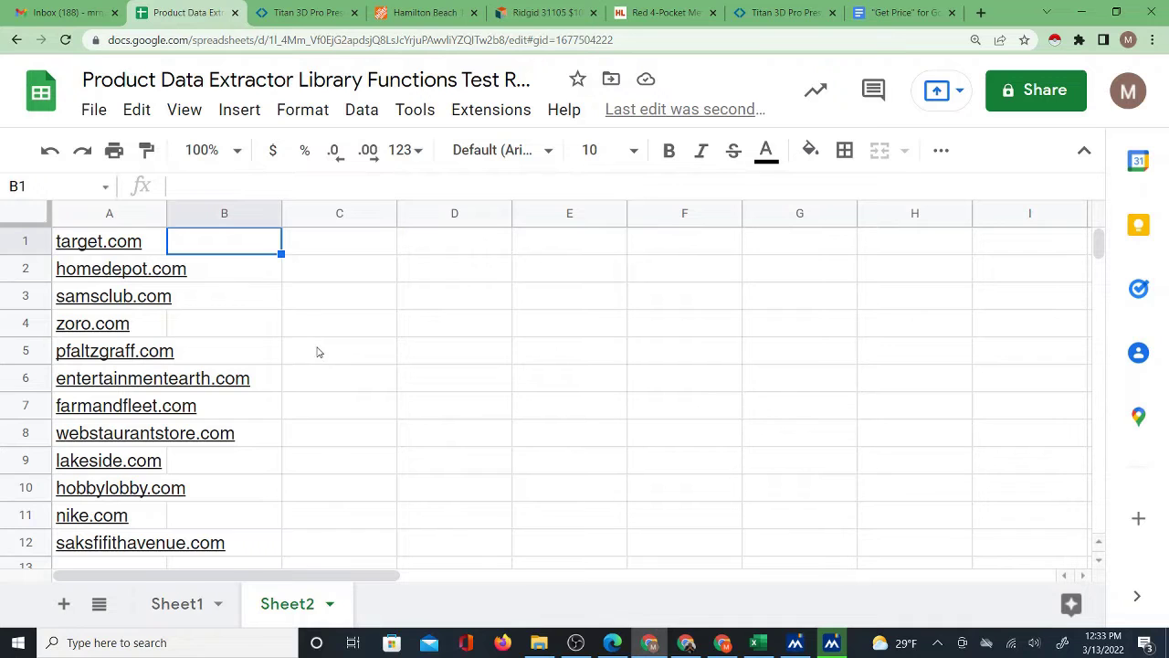
Step: Return to Sheet1 and inspect the =getprice(A2) formula in B2
click(165, 611)
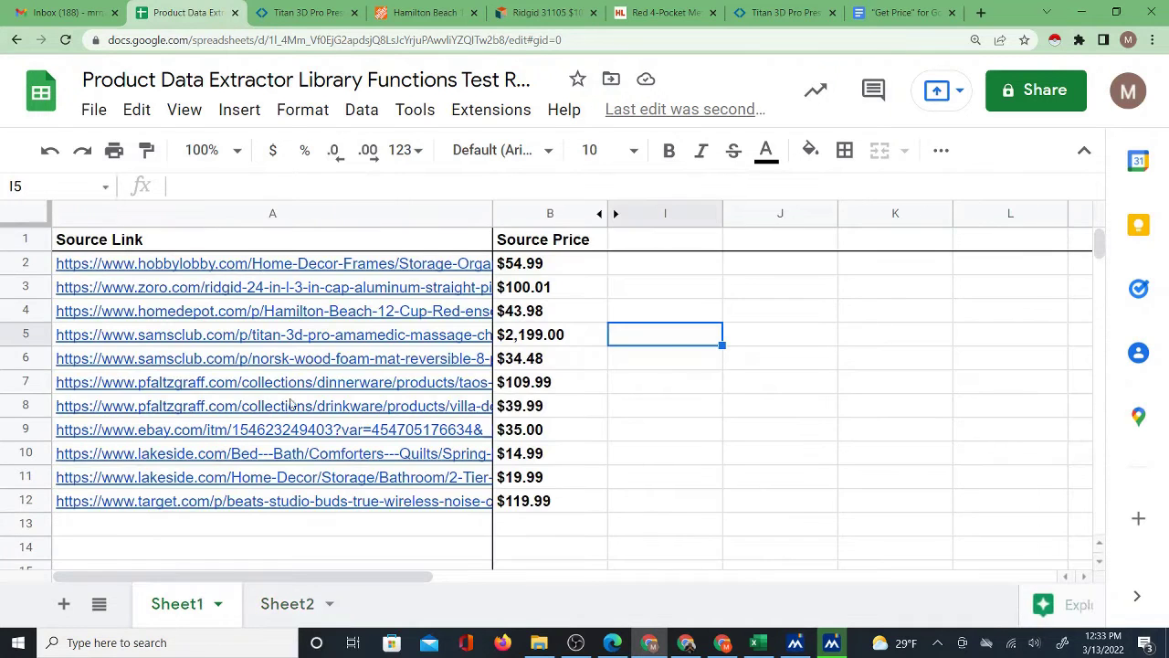
click(650, 270)
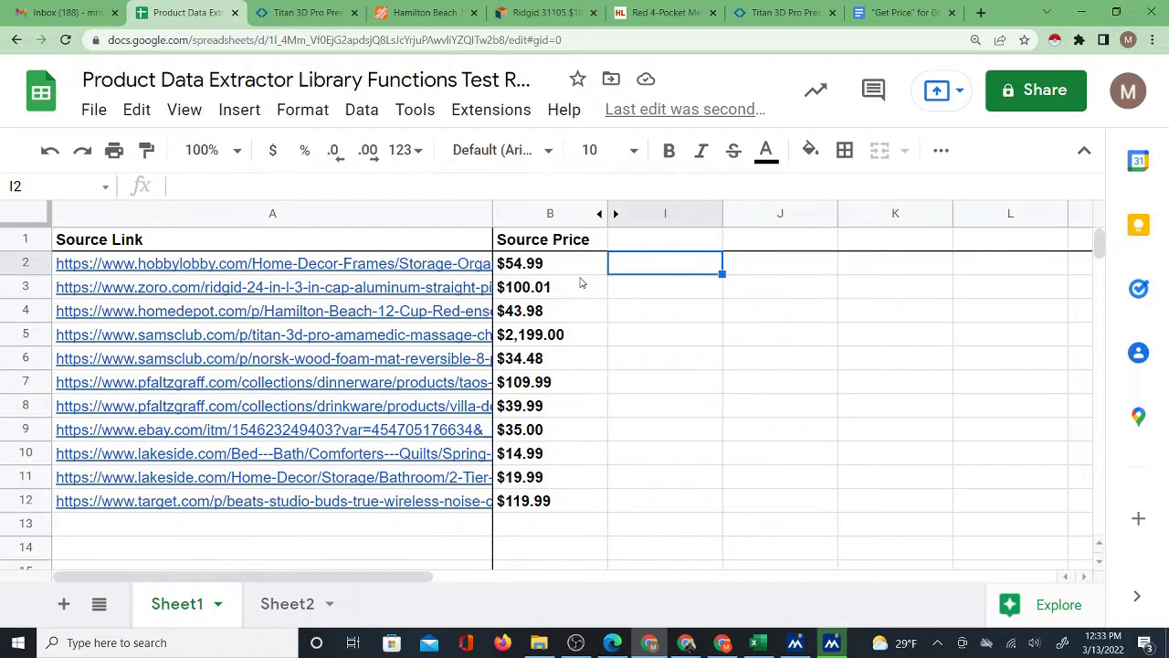
click(594, 269)
click(653, 272)
Step: Show the Extensions list, then zoom out and unhide columns C through H
click(510, 114)
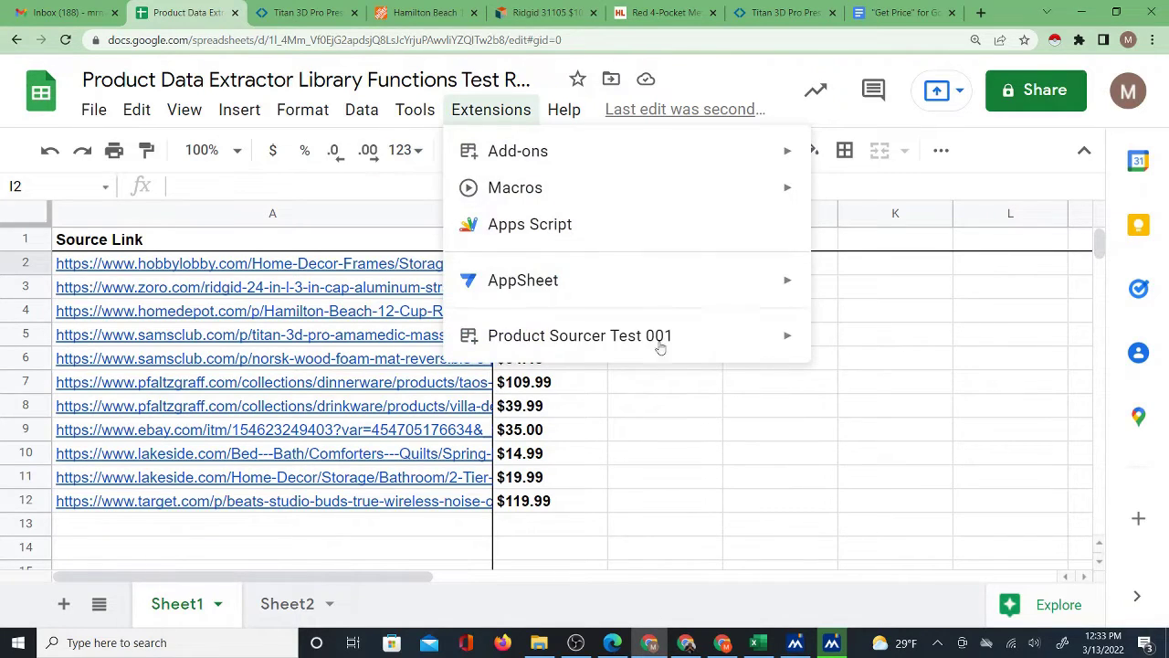
click(684, 433)
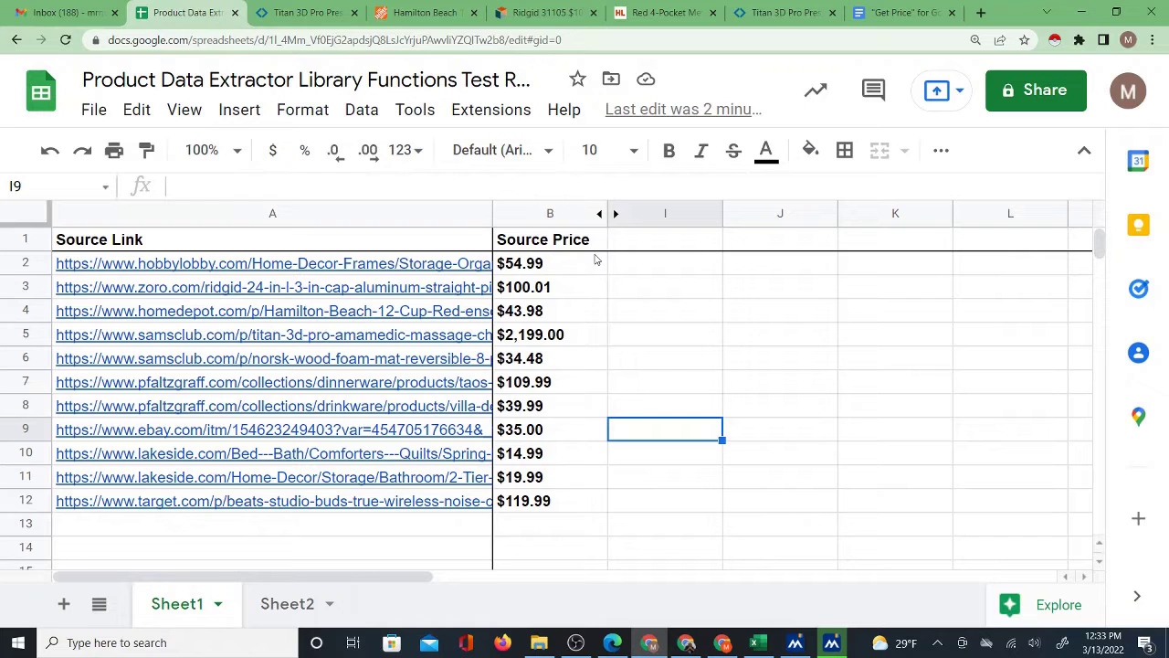
key(ctrl+minus)
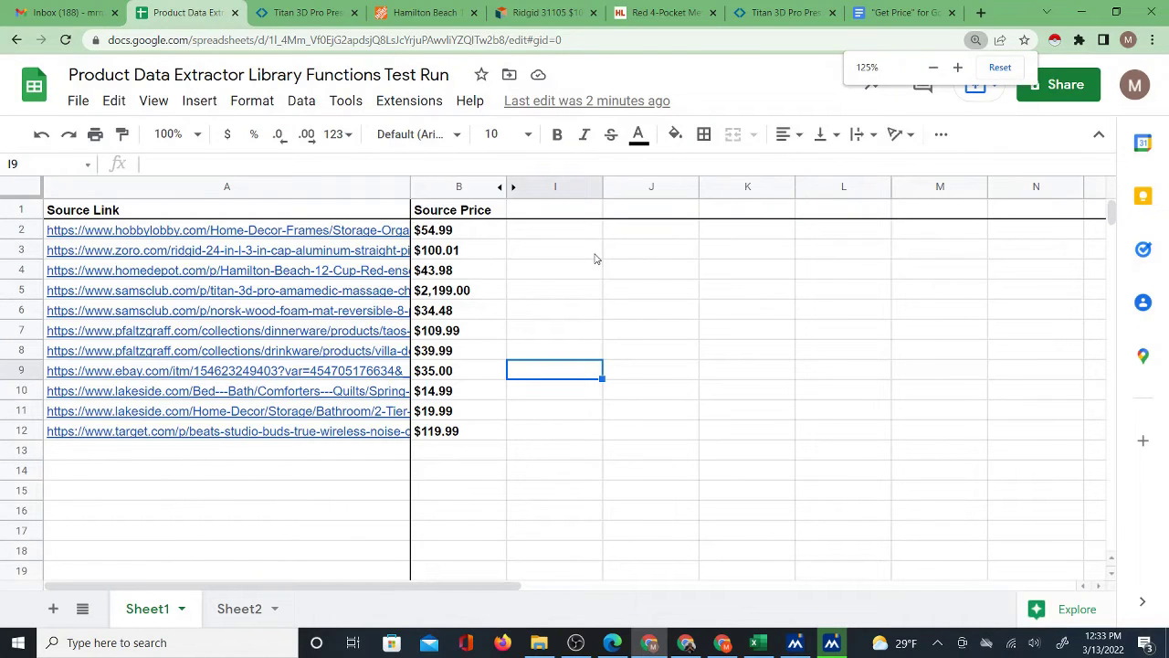
click(513, 186)
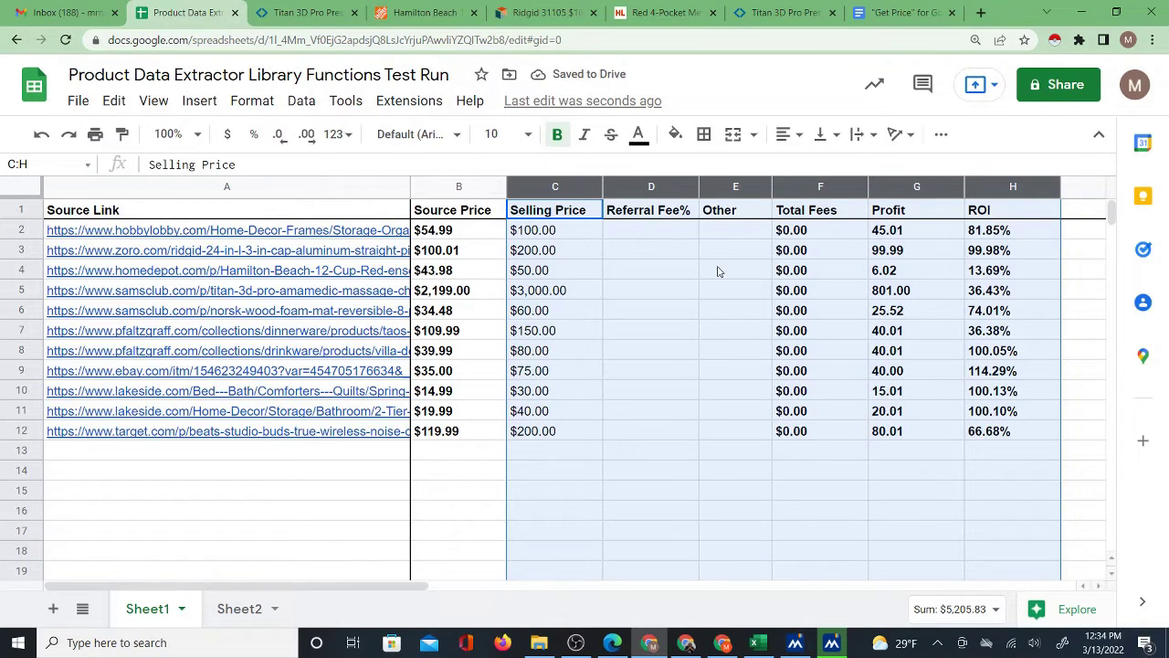
Step: Enter 15% in D2 and 10 in E2, giving $25.00 total fees and 36.39% ROI
click(565, 237)
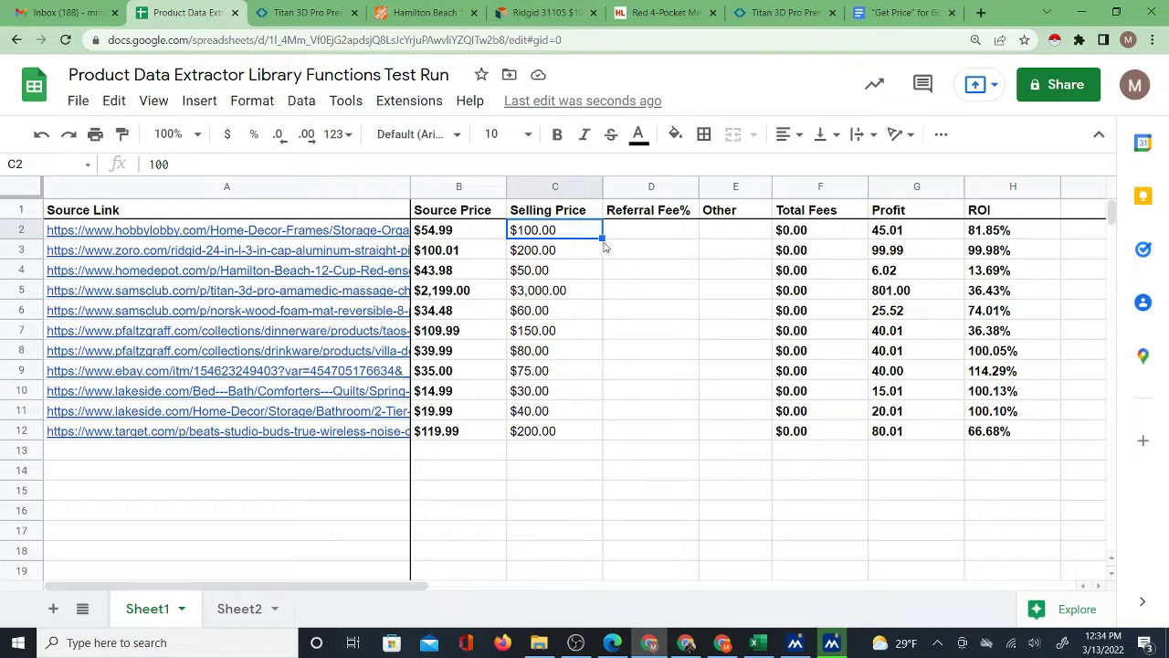
click(631, 238)
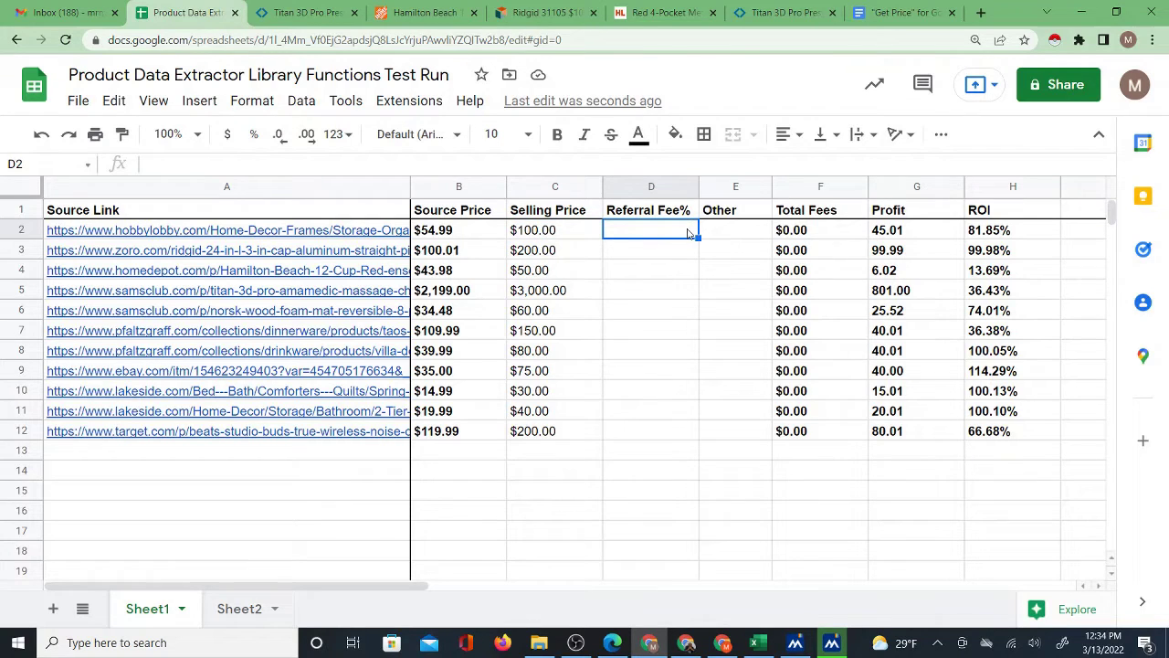
click(732, 233)
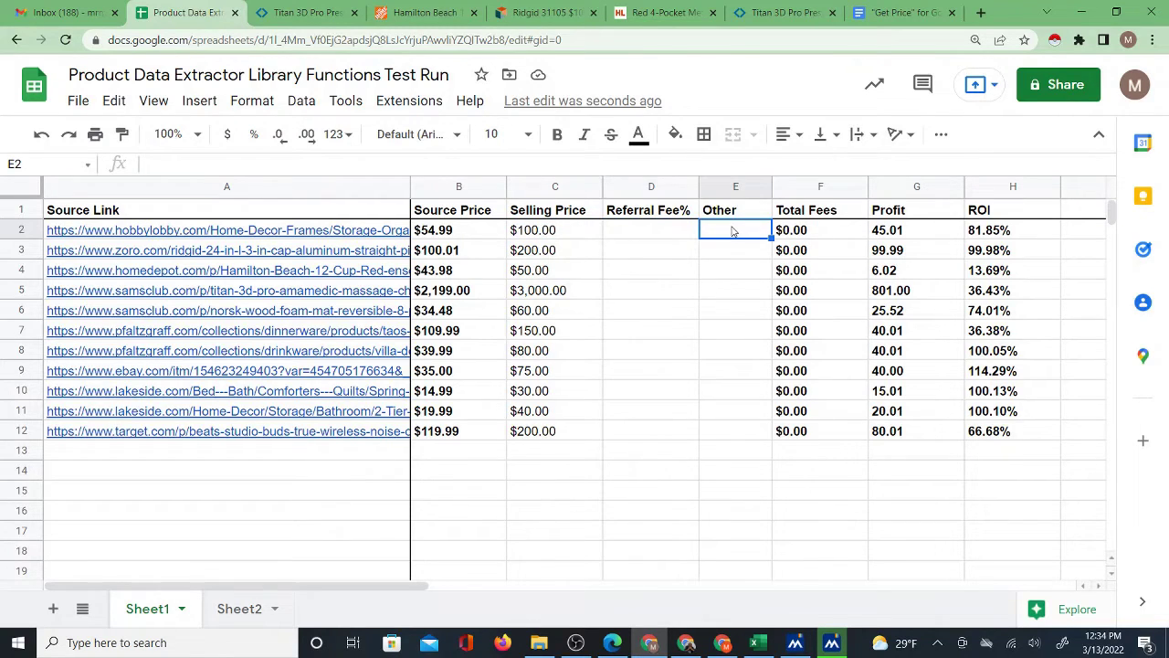
click(658, 234)
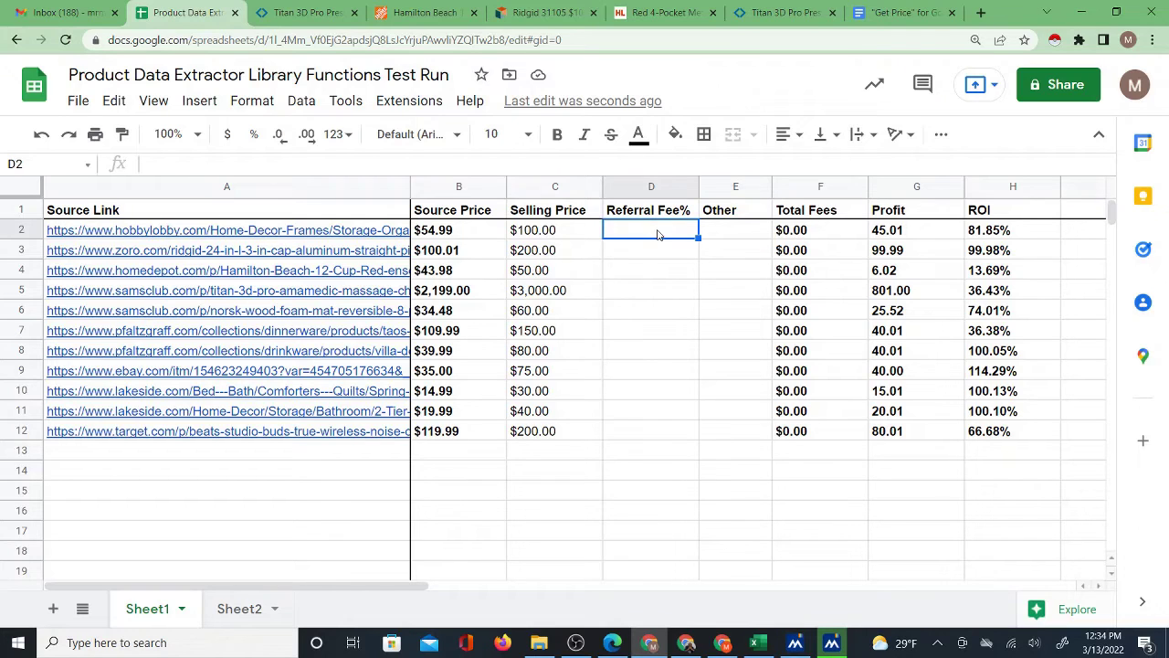
click(574, 237)
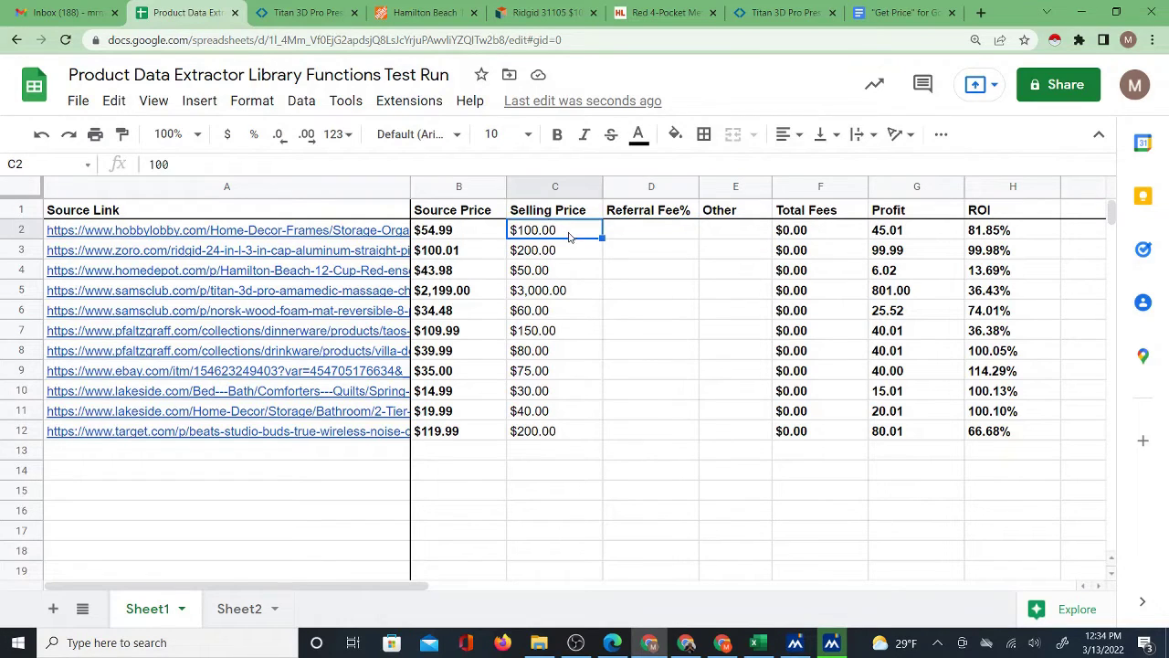
click(631, 234)
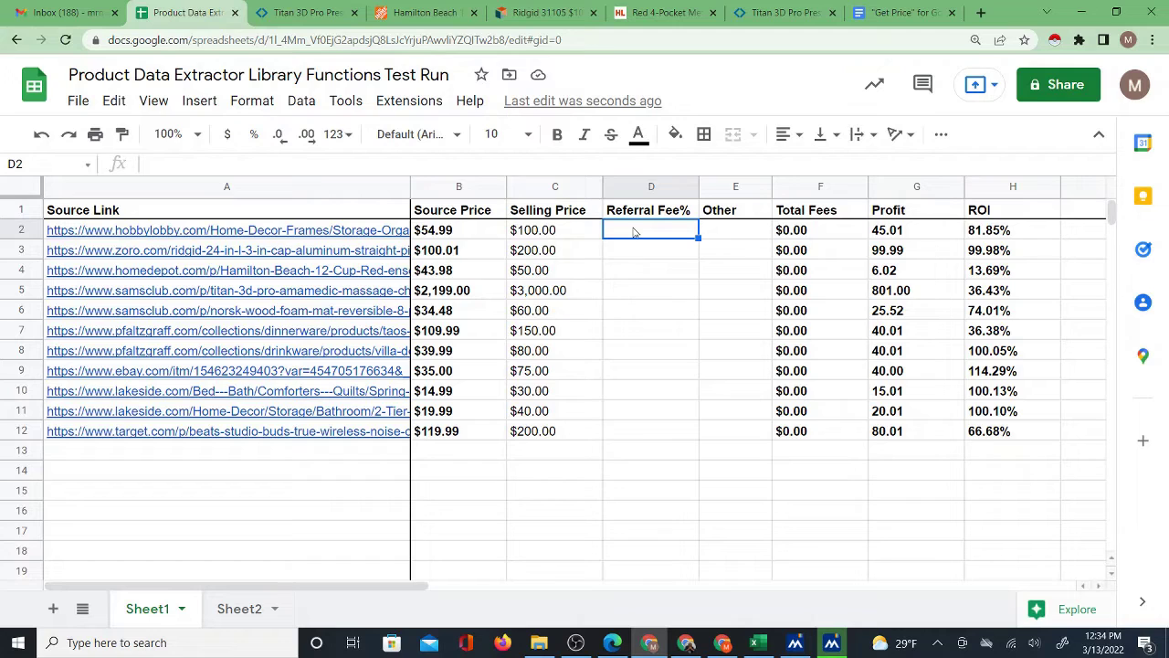
text(15%)
key(Return)
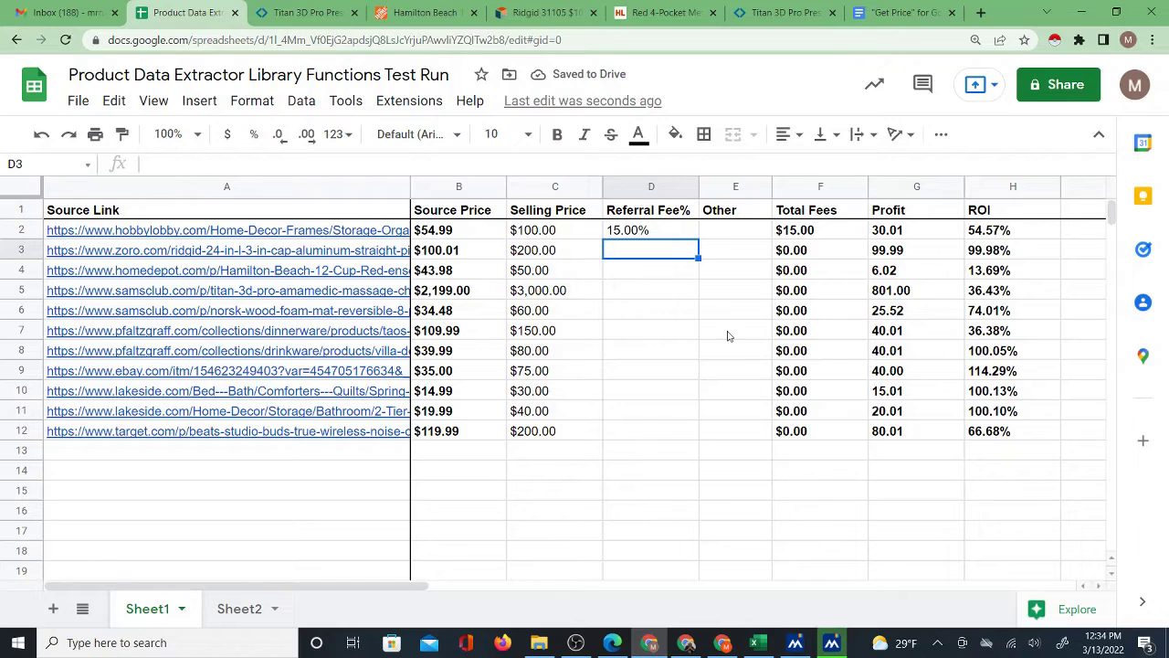
click(718, 234)
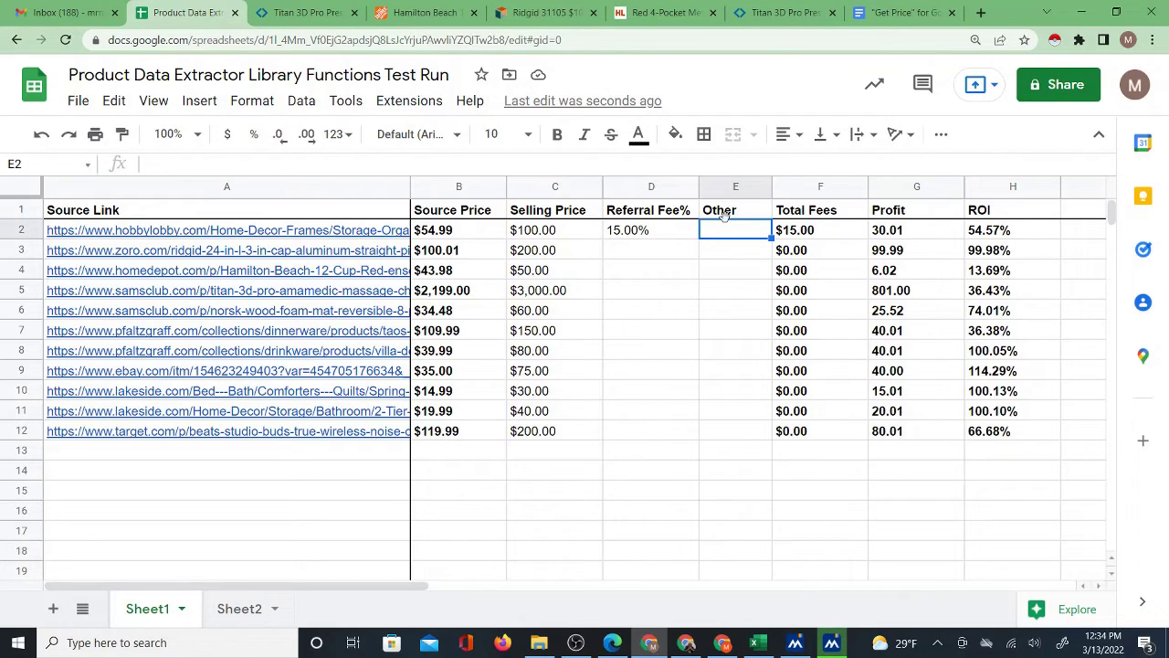
text(10)
click(741, 268)
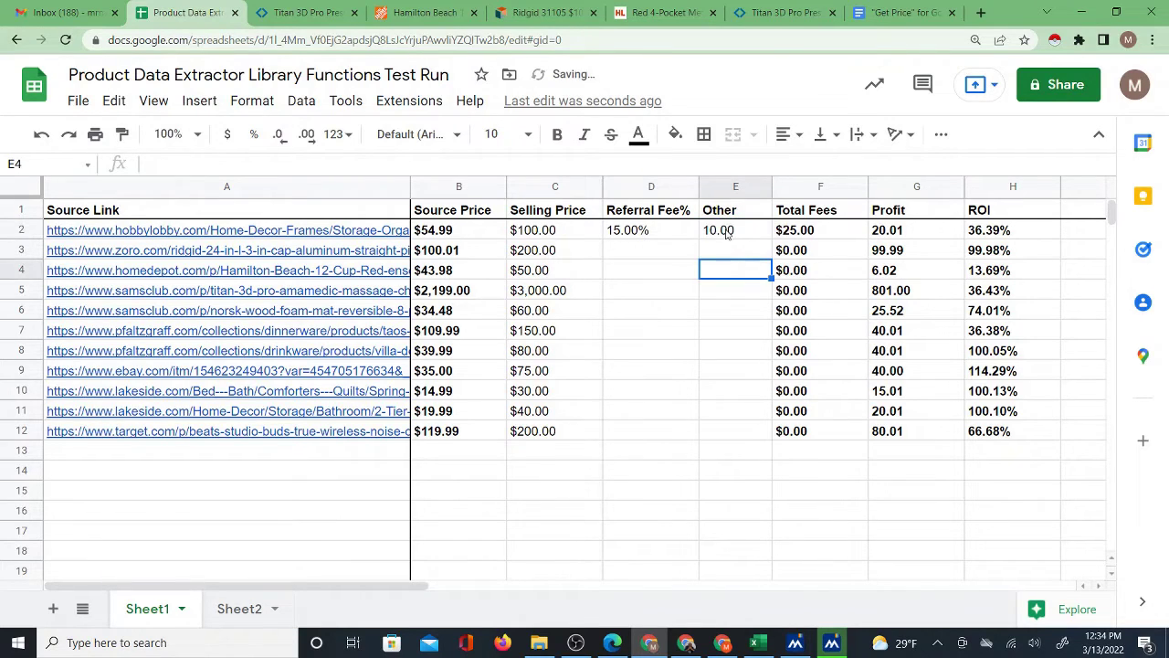
click(728, 234)
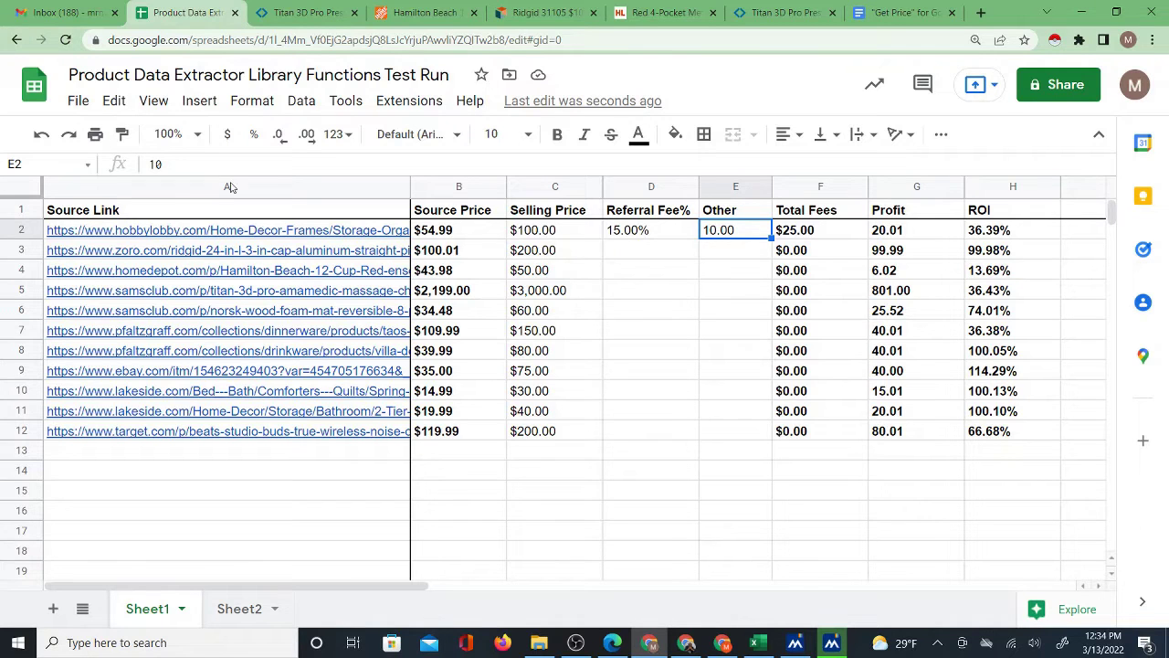
Step: Move the Hobby Lobby wall shelf tab left past the Ridgid tab
click(657, 12)
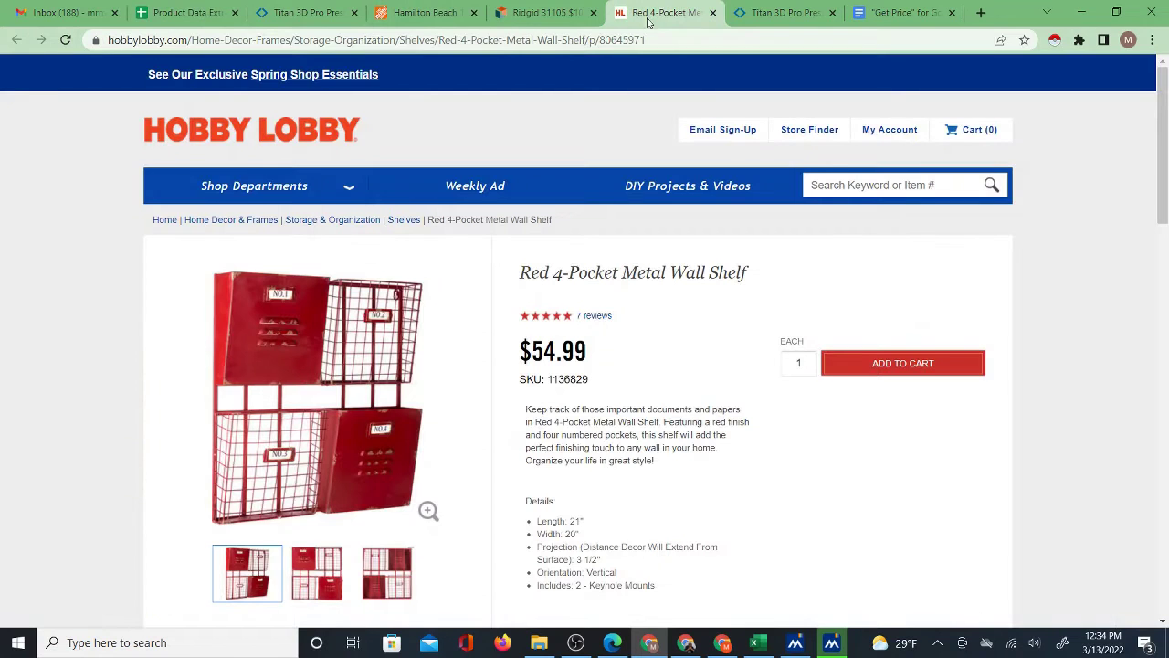
drag(651, 19, 402, 20)
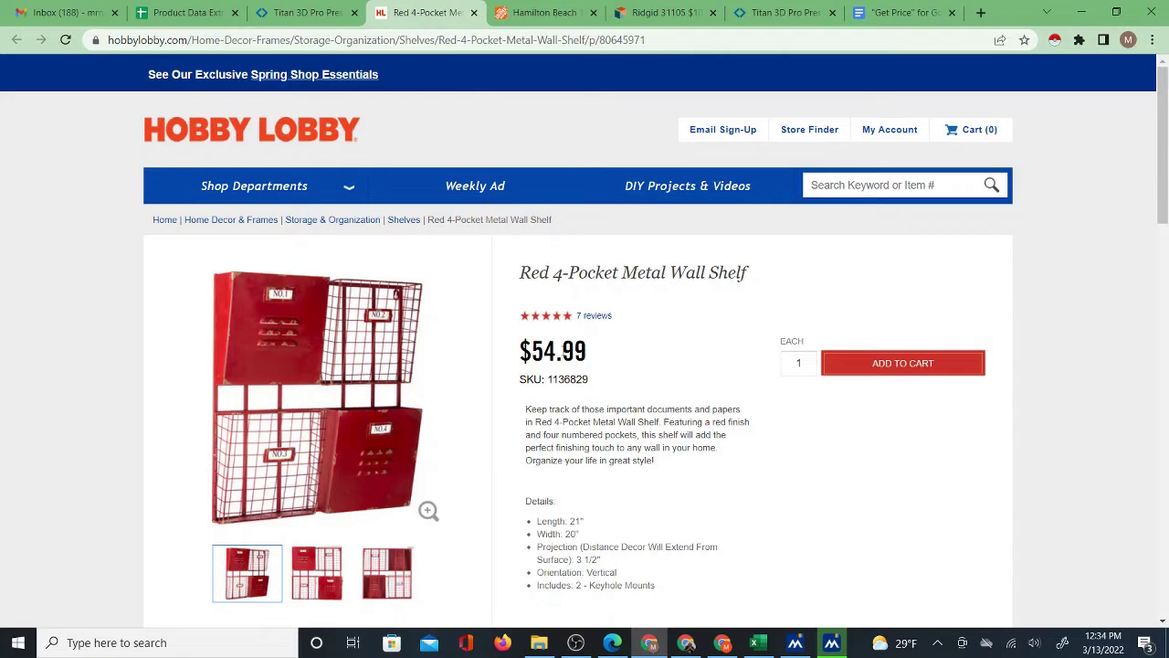
click(194, 10)
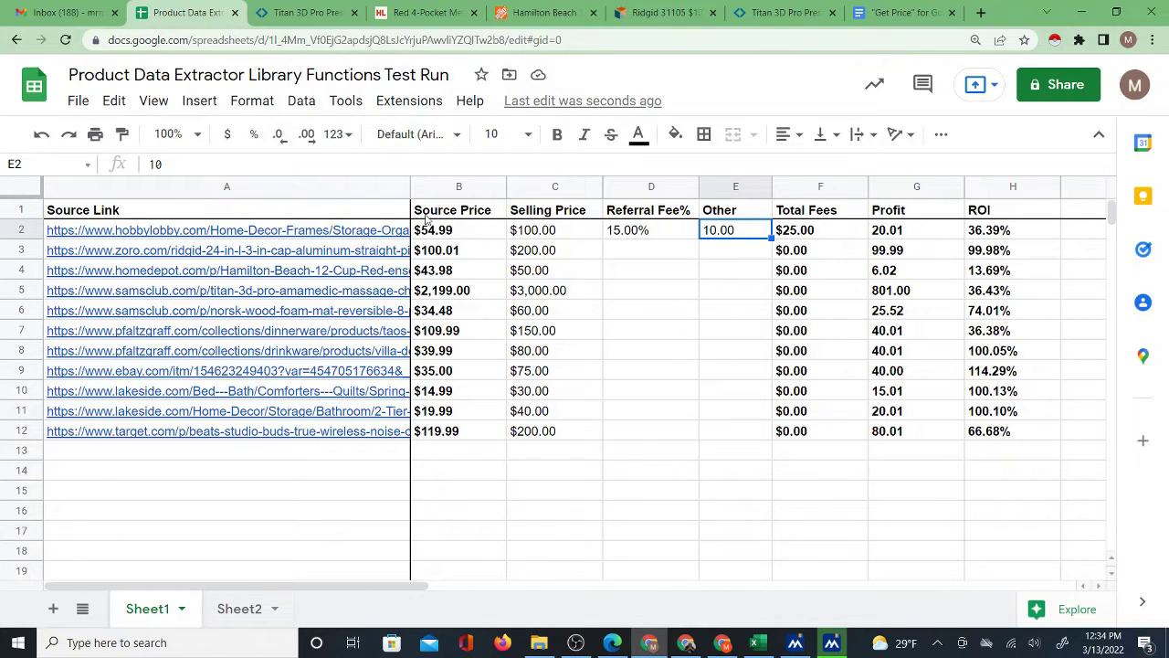
Step: Compare the wall shelf's $54.99 listed price with the sheet's Source Price
click(399, 12)
click(182, 11)
click(425, 12)
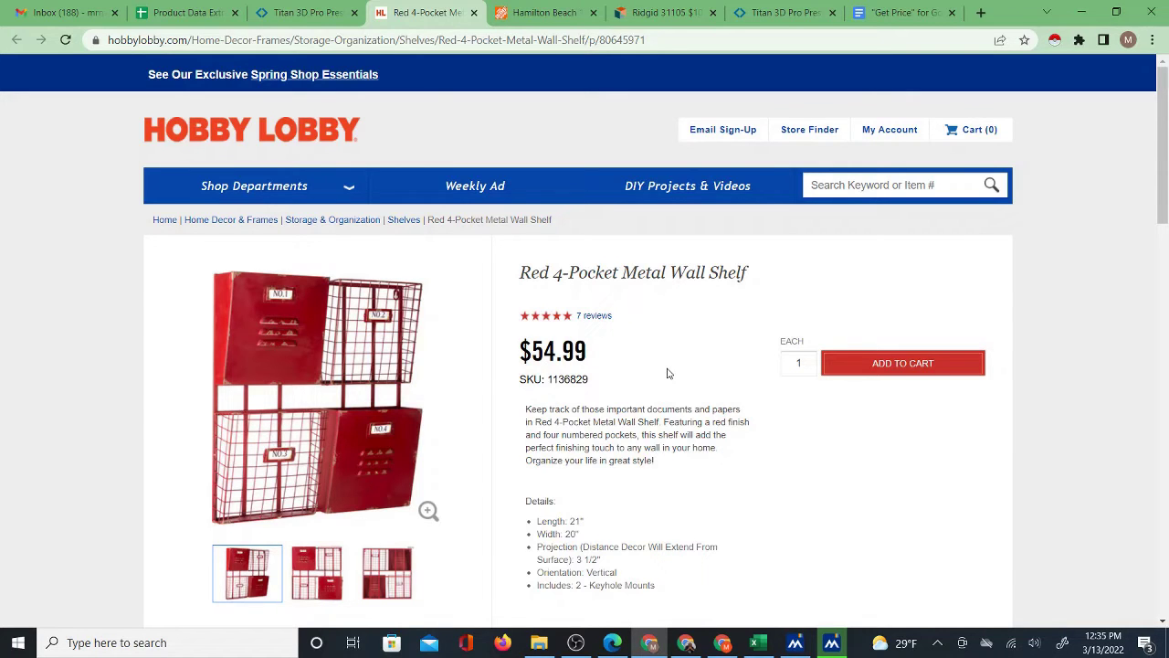
click(187, 12)
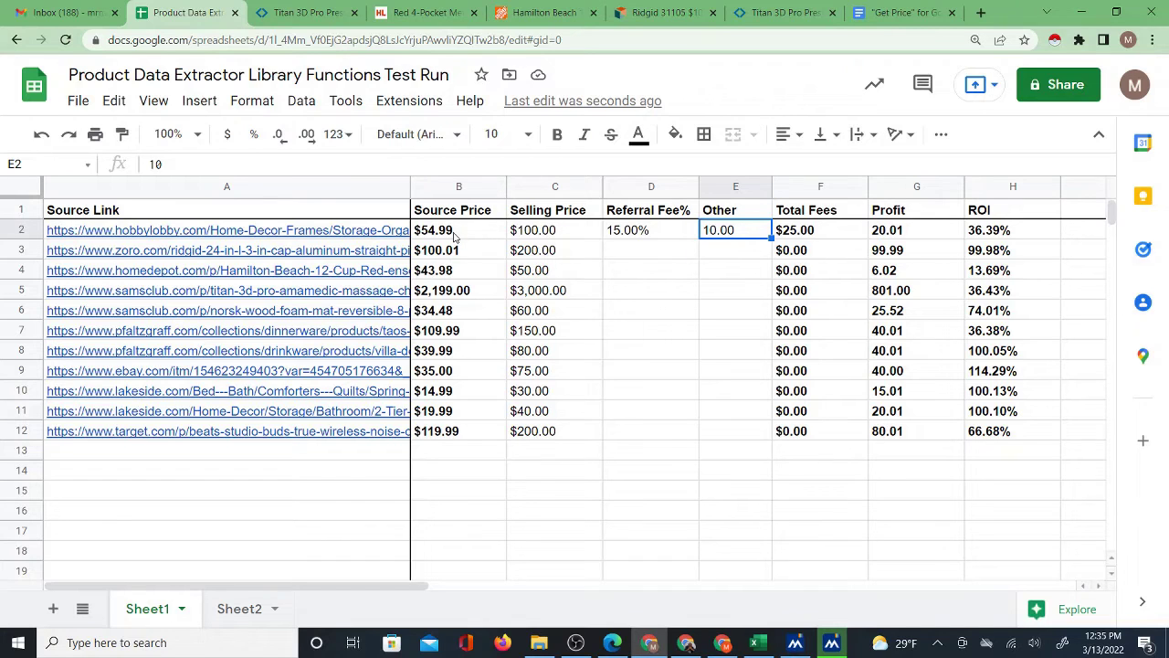
click(422, 12)
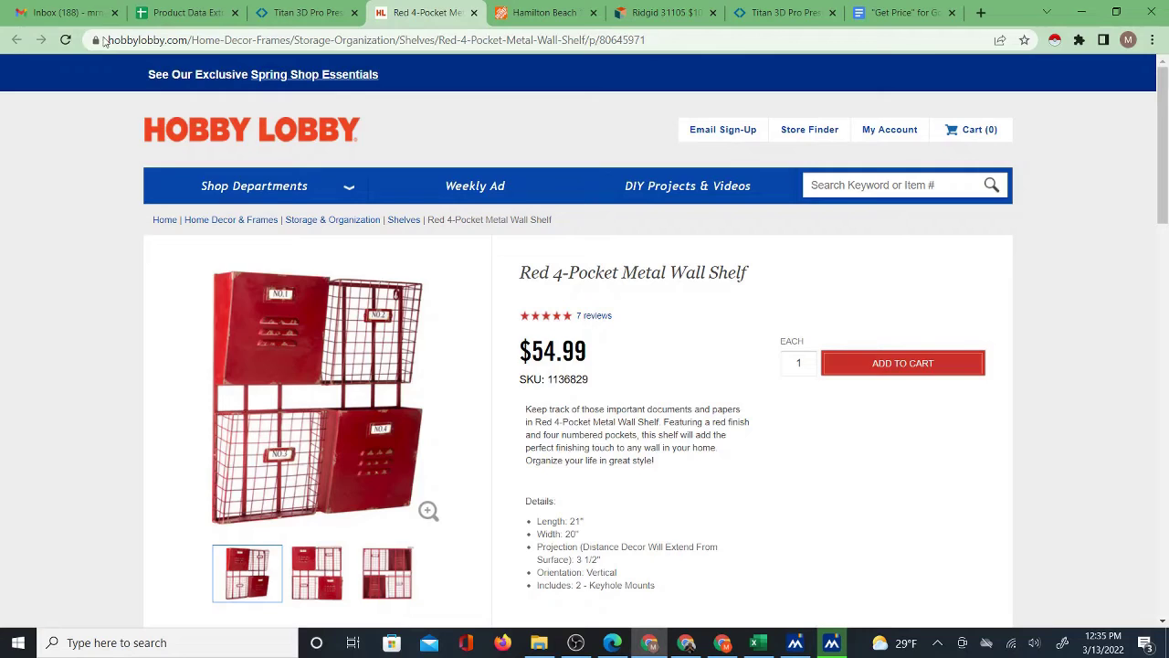
click(167, 7)
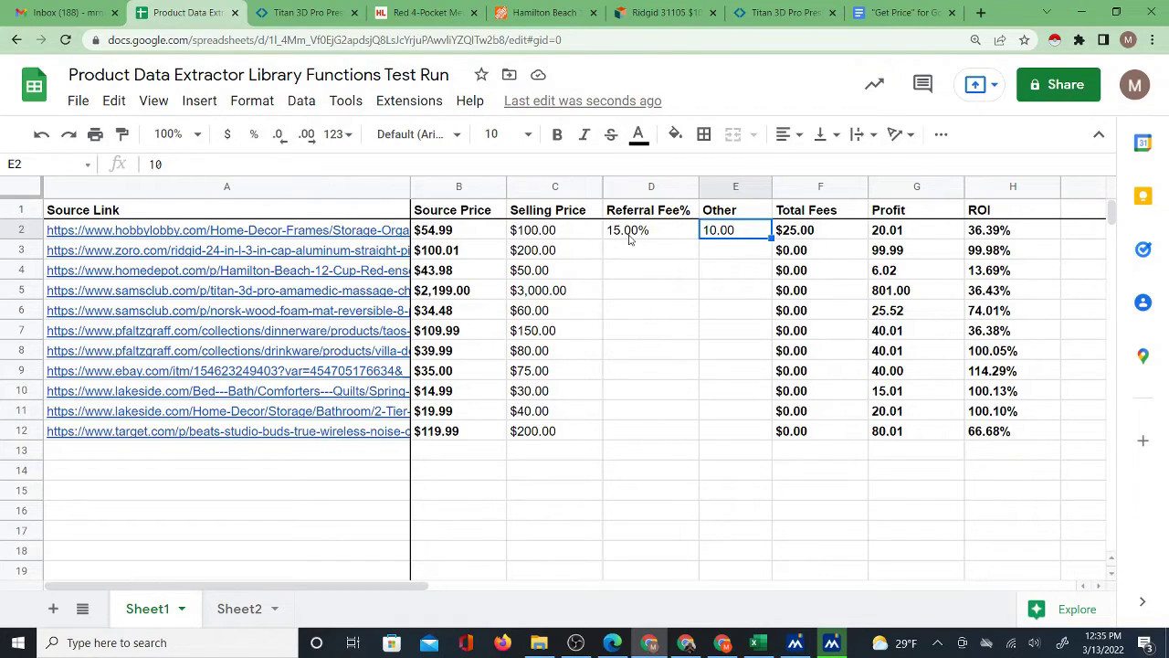
click(470, 18)
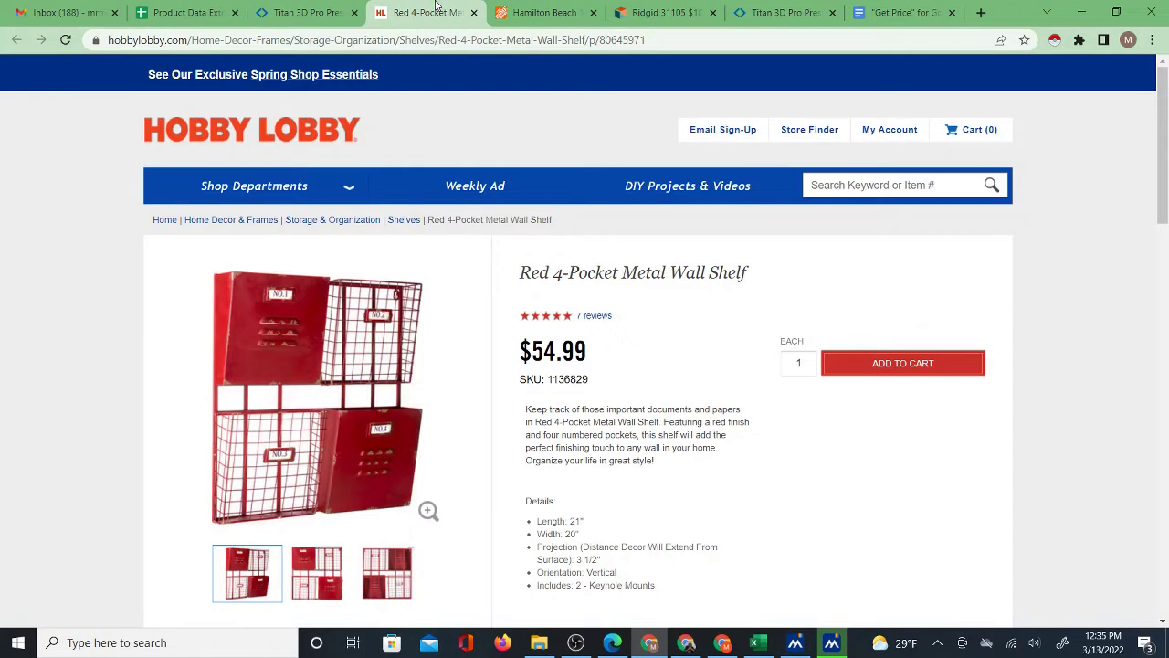
click(187, 13)
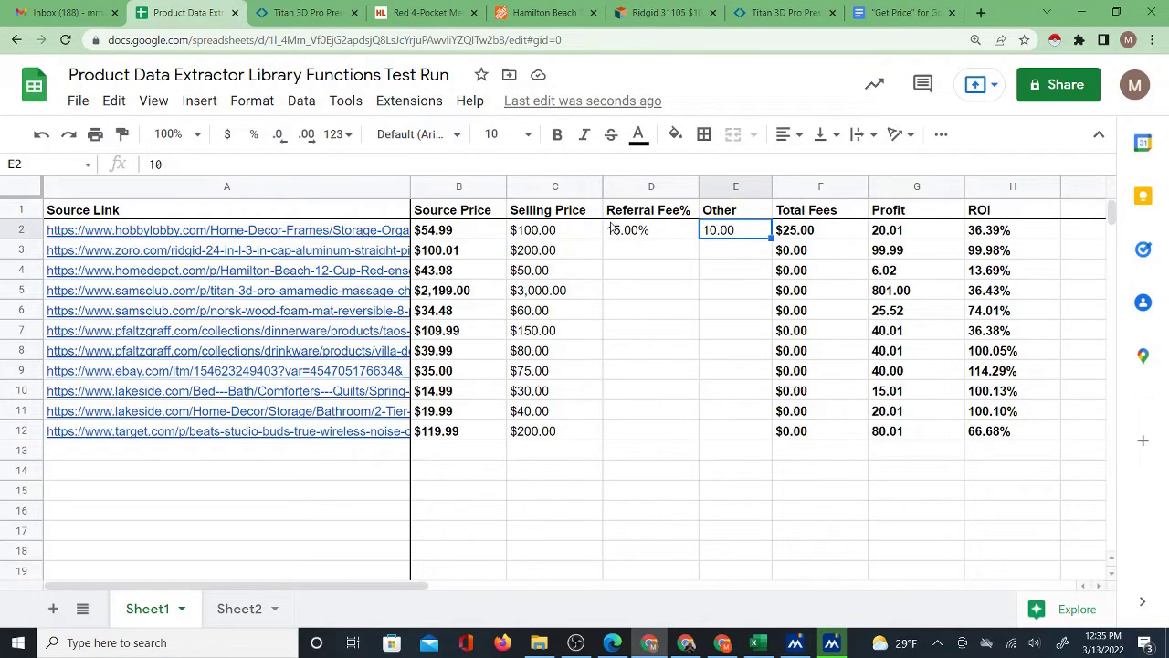
click(425, 12)
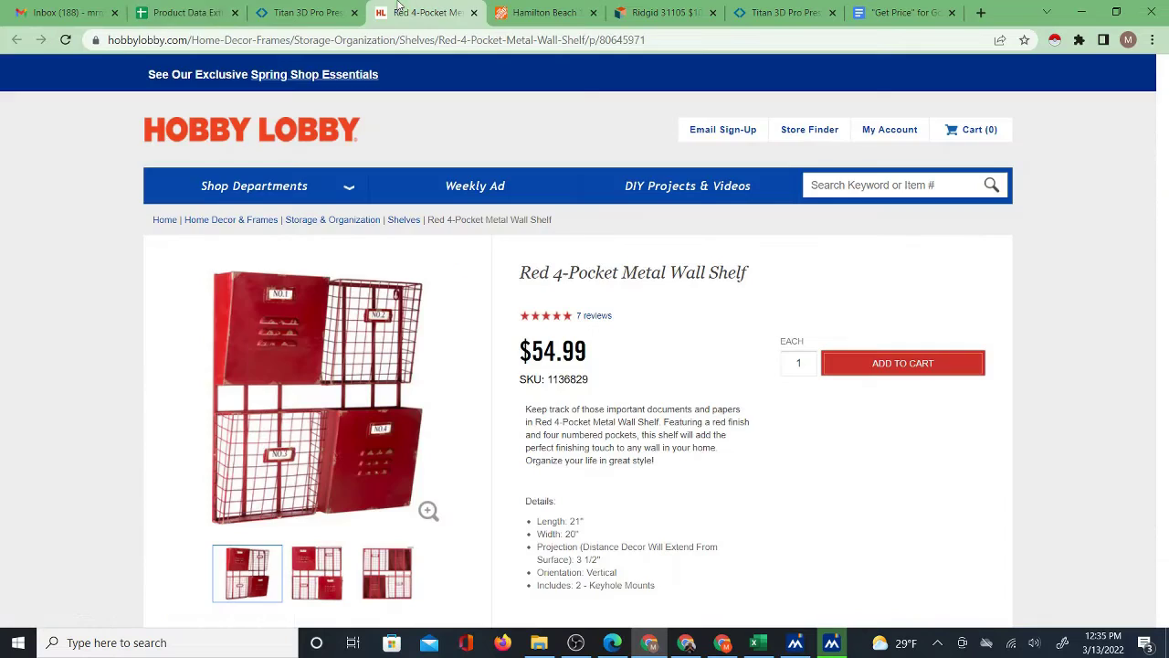
click(186, 7)
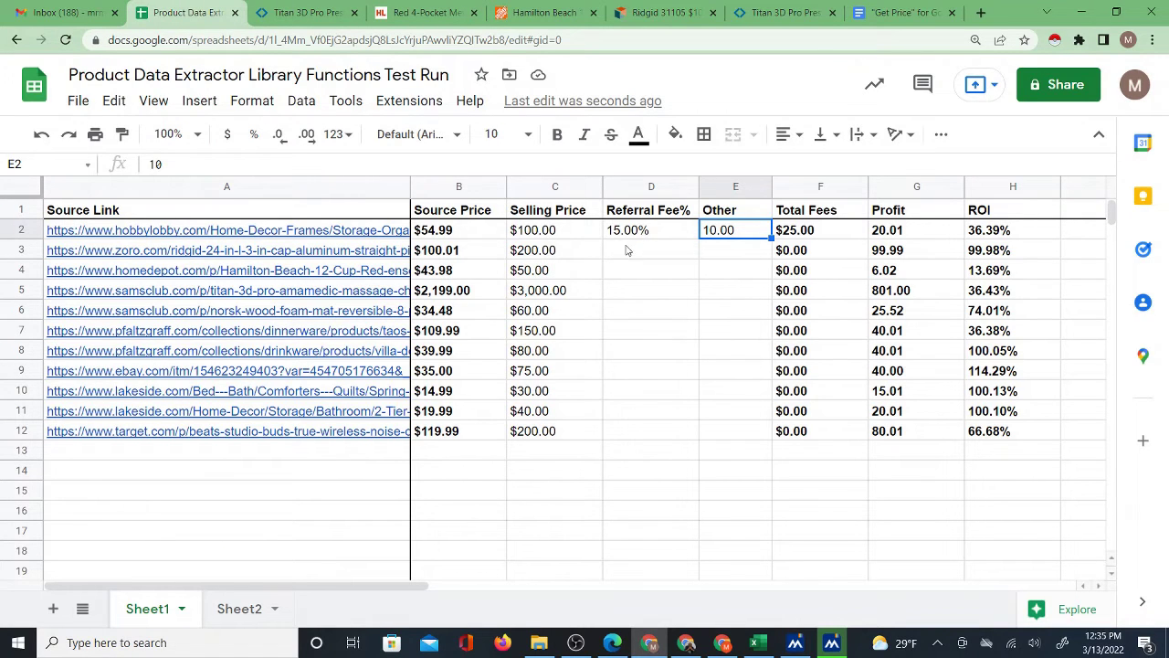
click(639, 254)
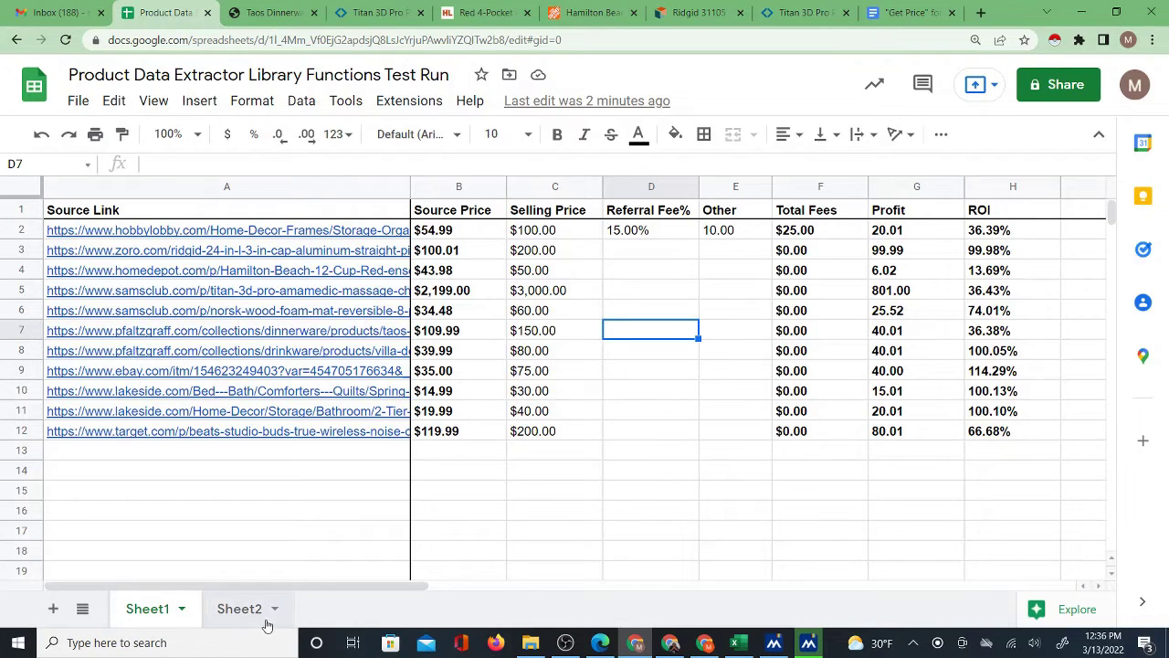
click(231, 608)
mouse_move(98, 372)
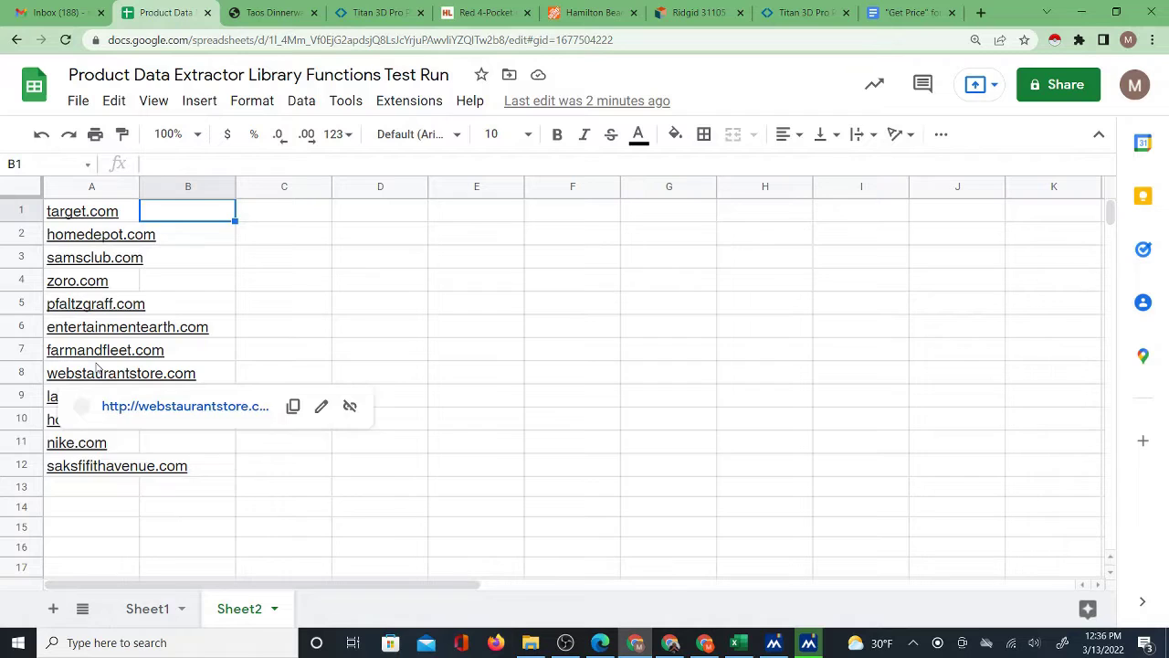
click(295, 284)
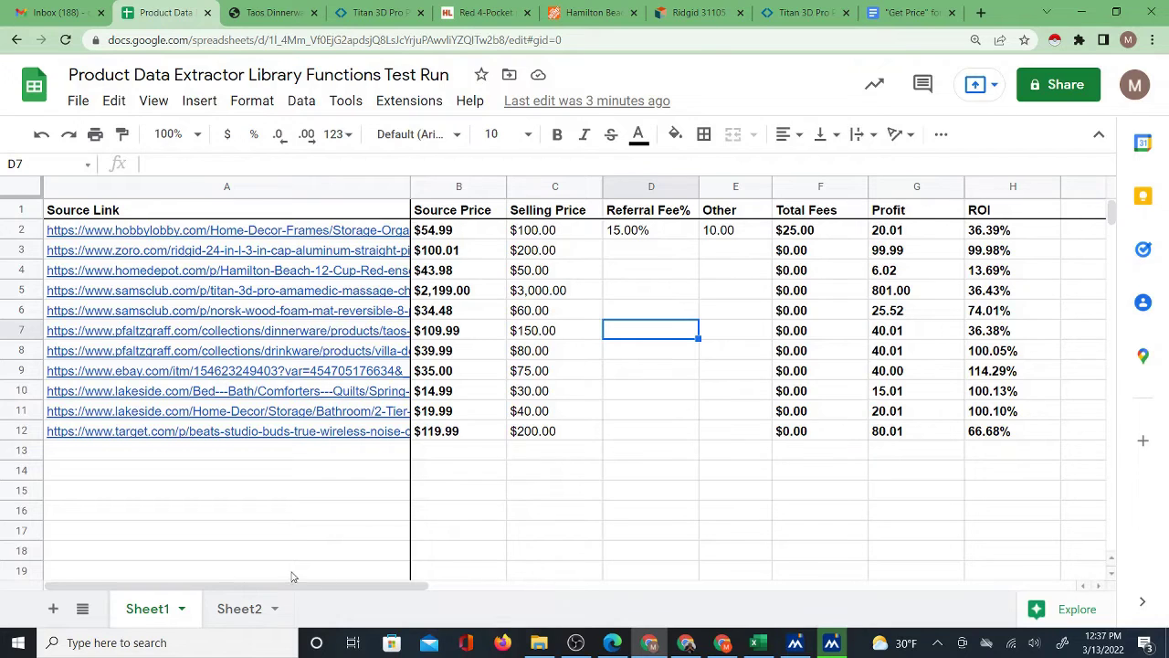
Step: Switch to Sheet2 to show the twelve retailer domains in column A
click(242, 608)
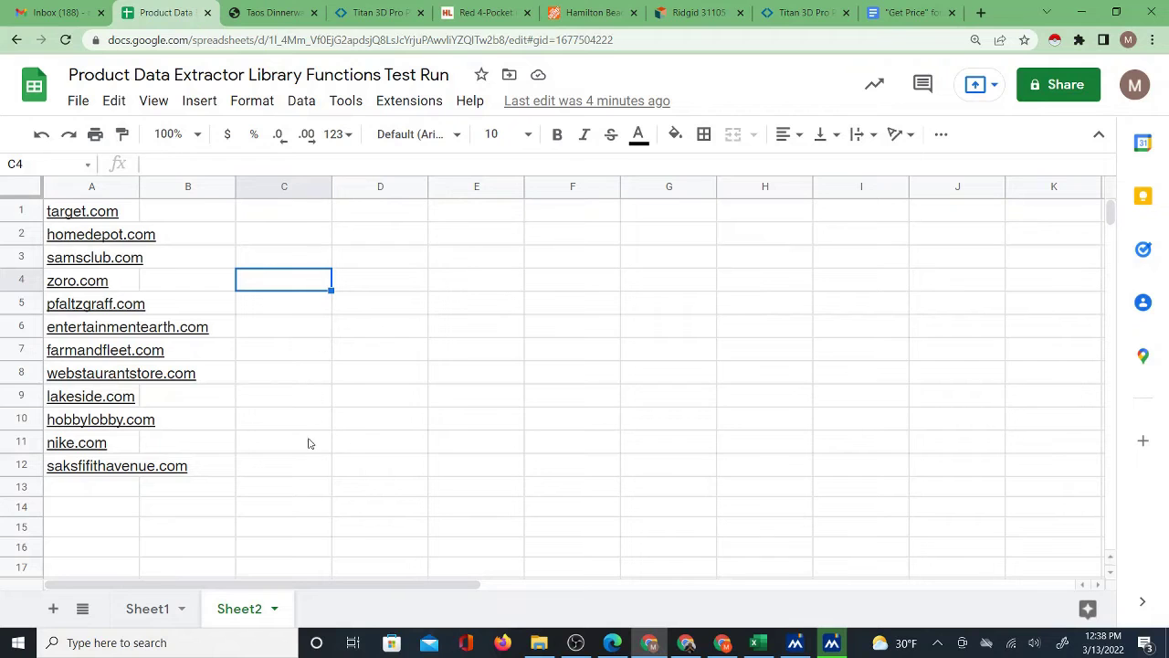
Step: Return to Sheet1 and check B2's $54.99 against the Hobby Lobby page
click(147, 609)
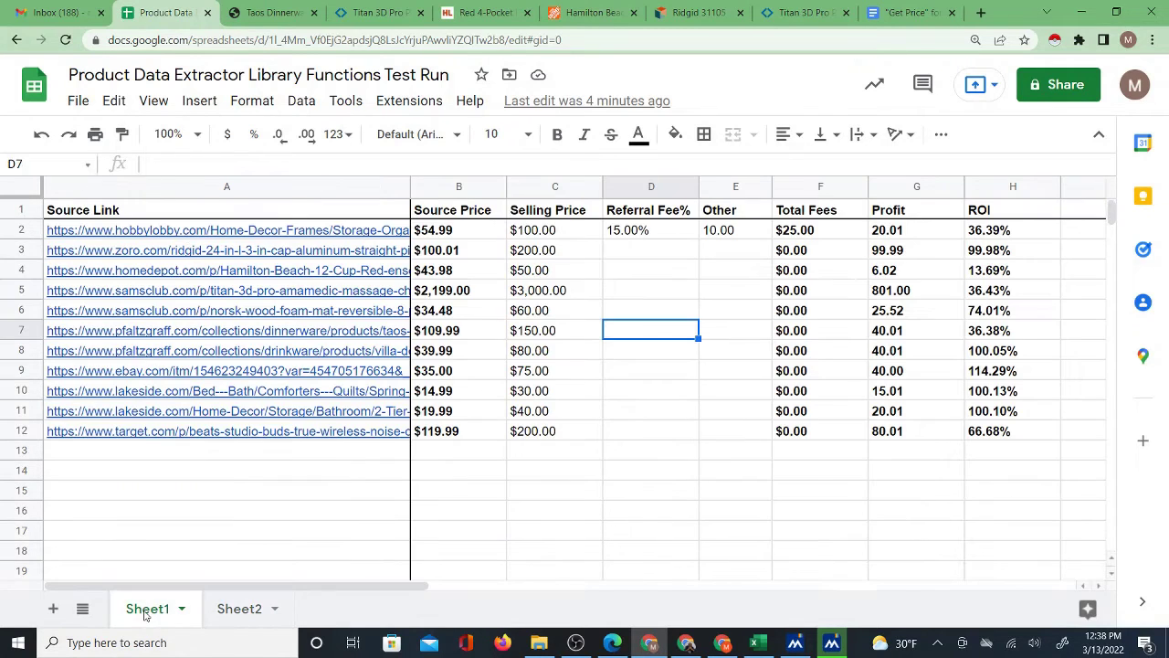
click(464, 234)
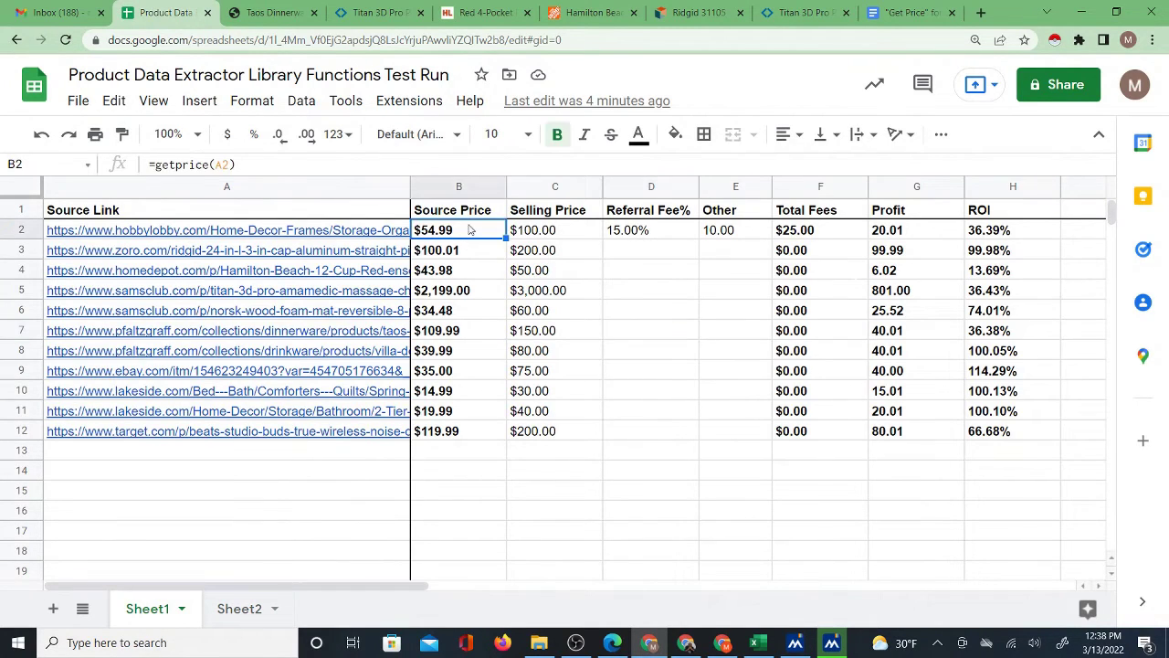
click(479, 13)
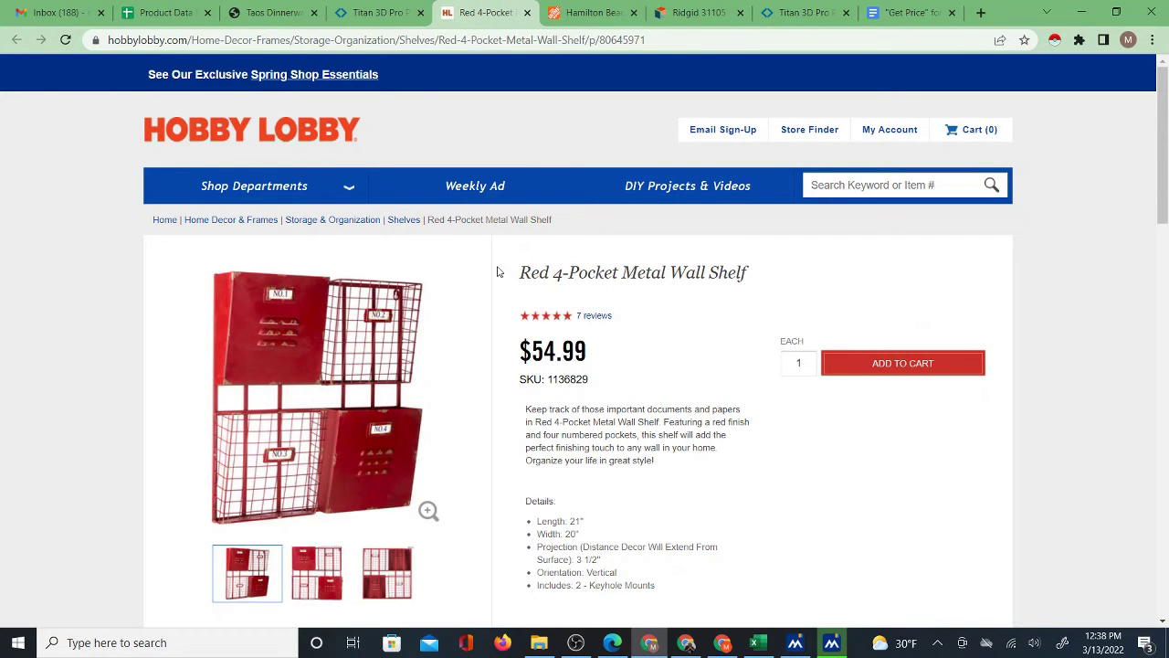
click(174, 12)
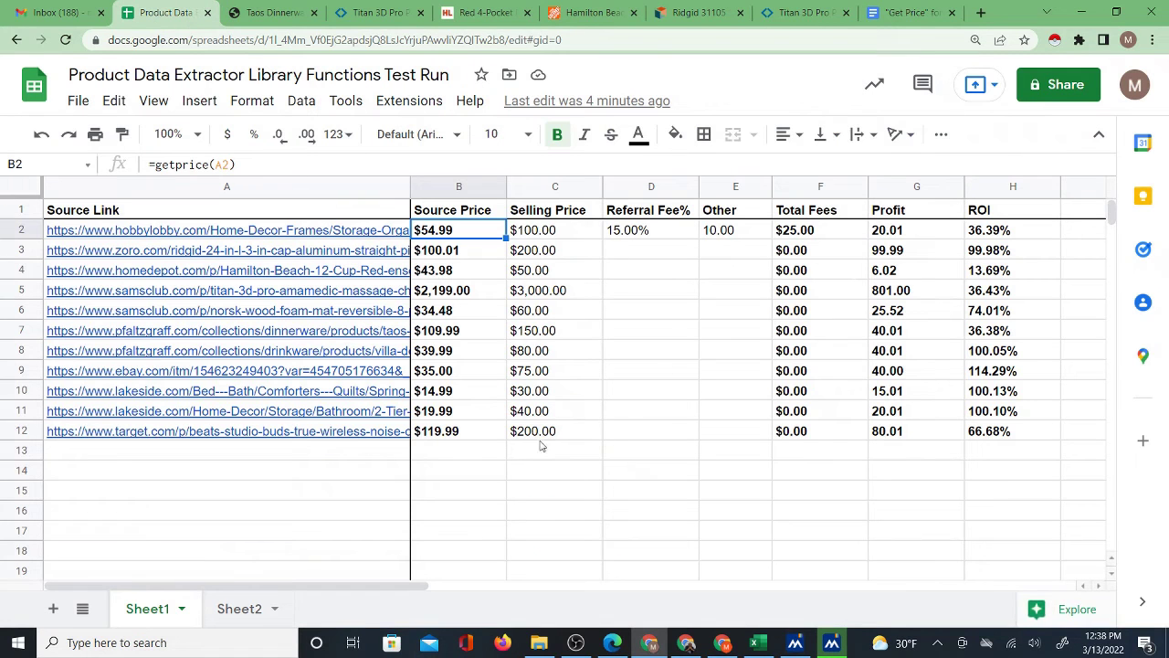
click(499, 457)
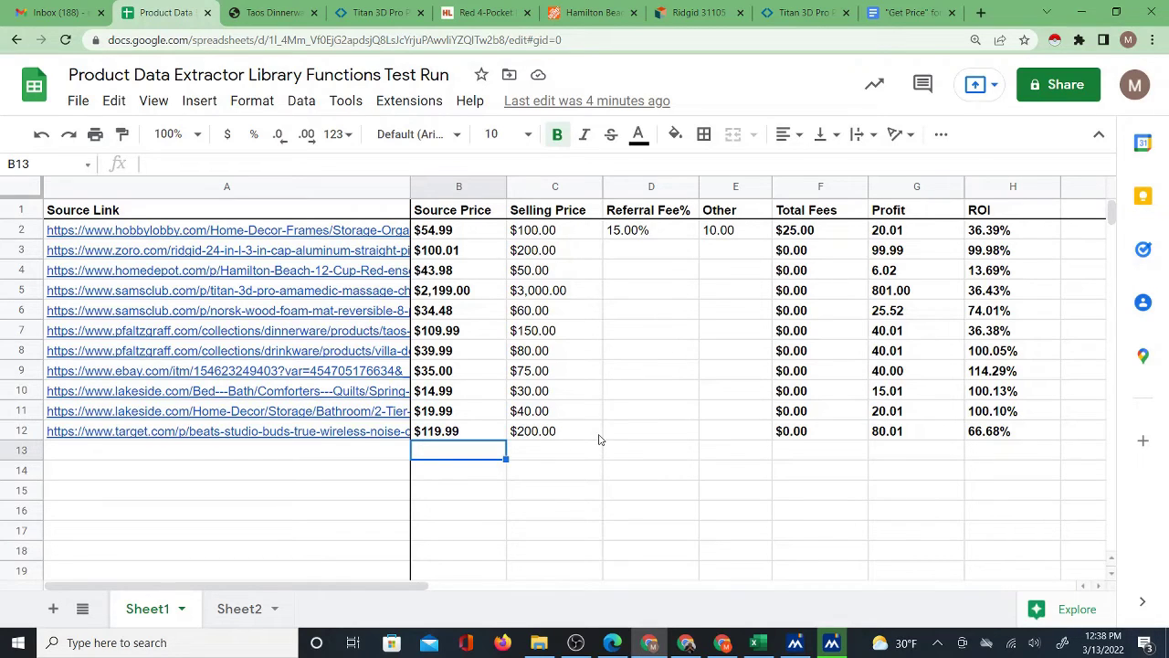
click(563, 454)
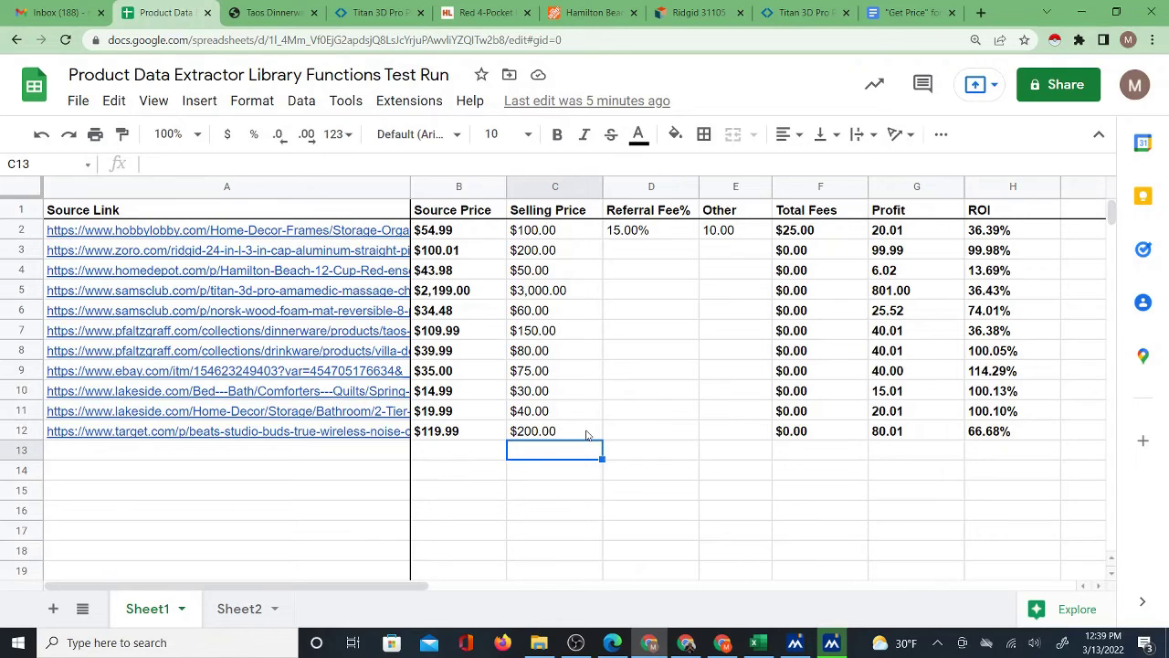
Step: Open B2's =getprice(A2) formula, select its text, and exit without changes
click(459, 233)
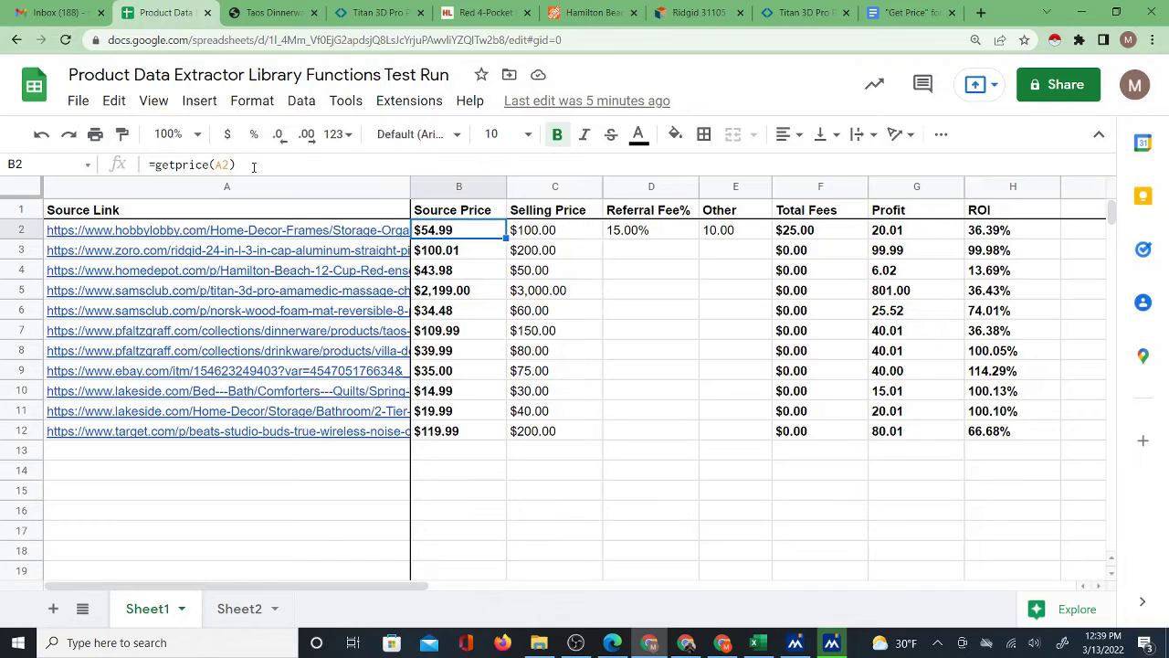
click(256, 167)
key(ctrl+a)
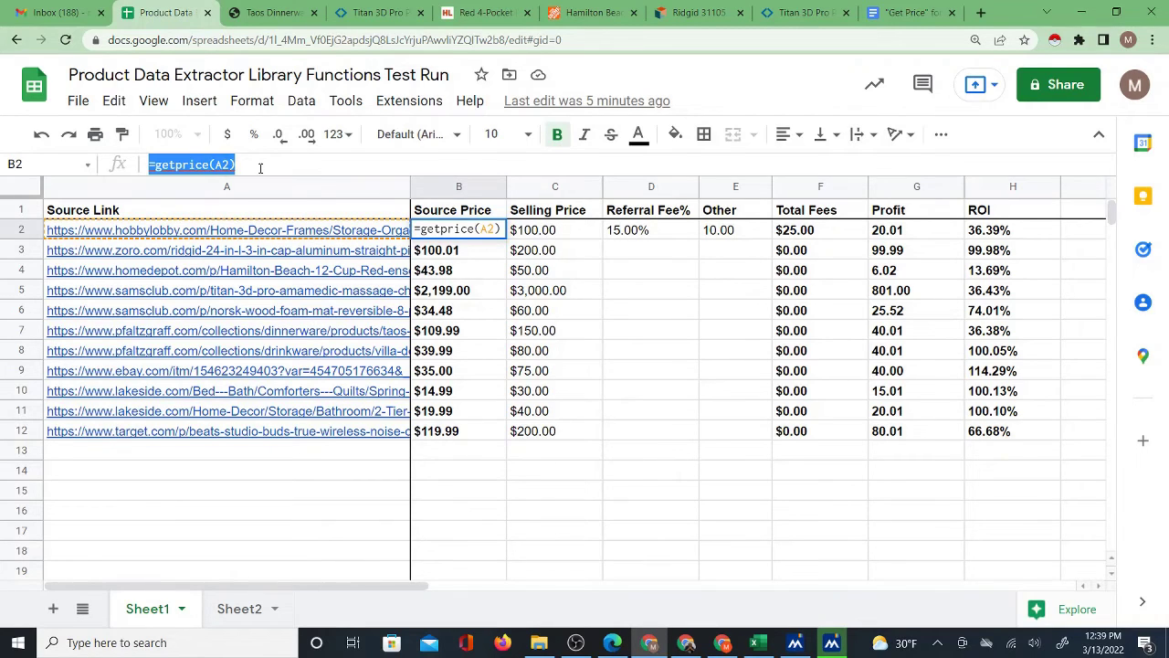
mouse_move(323, 237)
key(Escape)
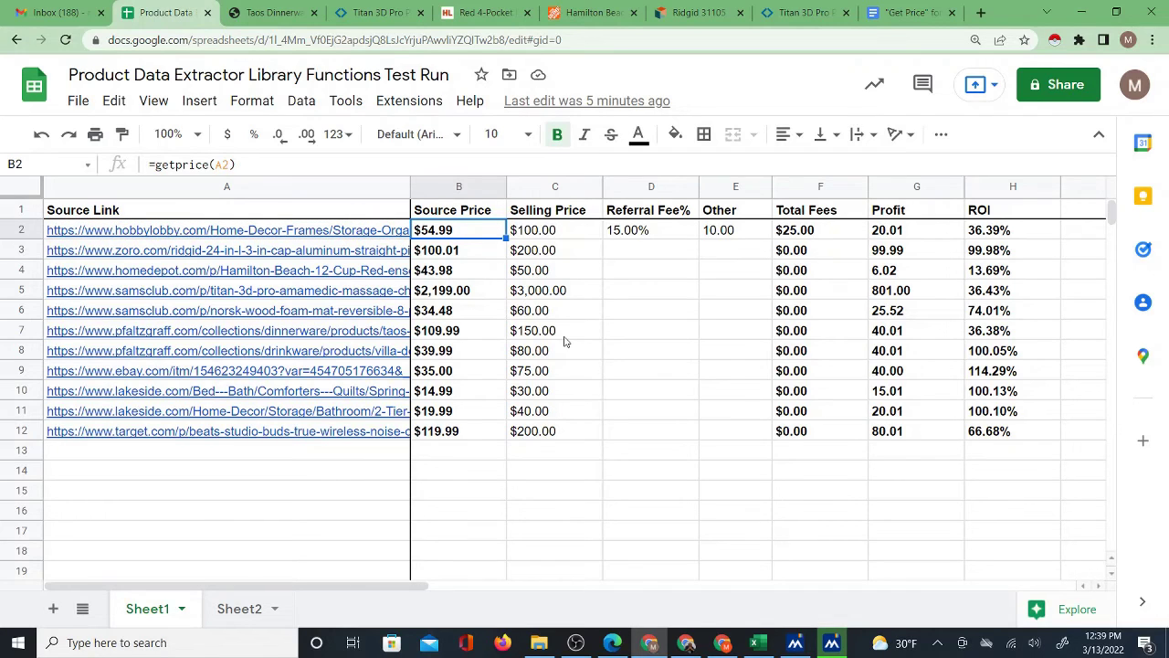
click(583, 501)
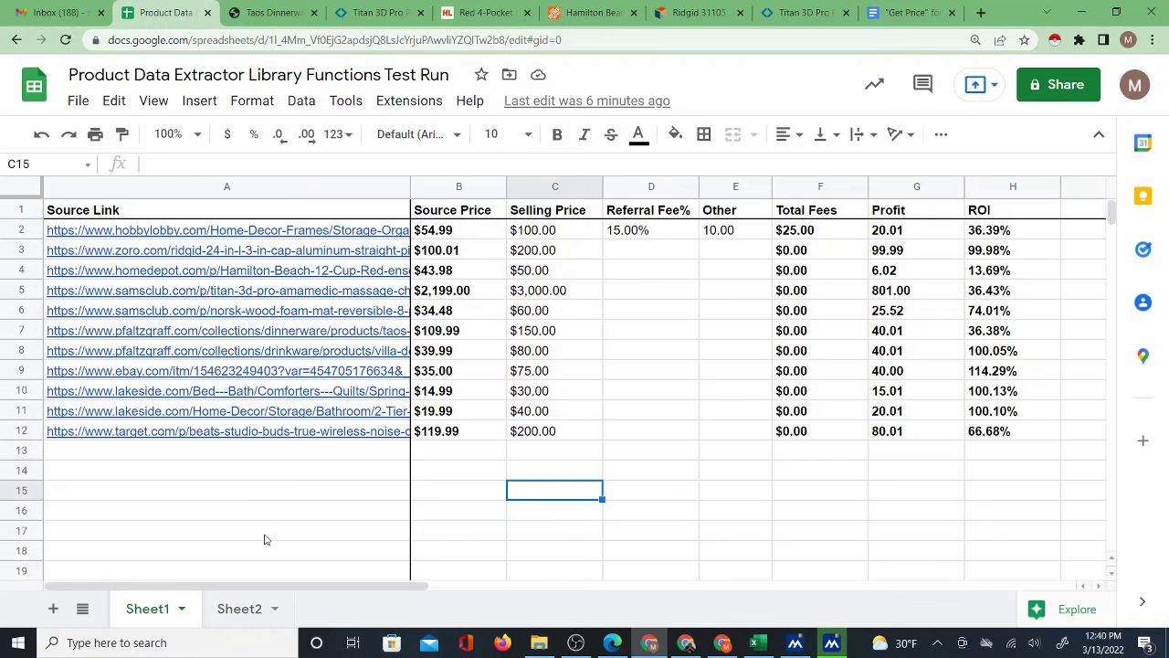
click(494, 477)
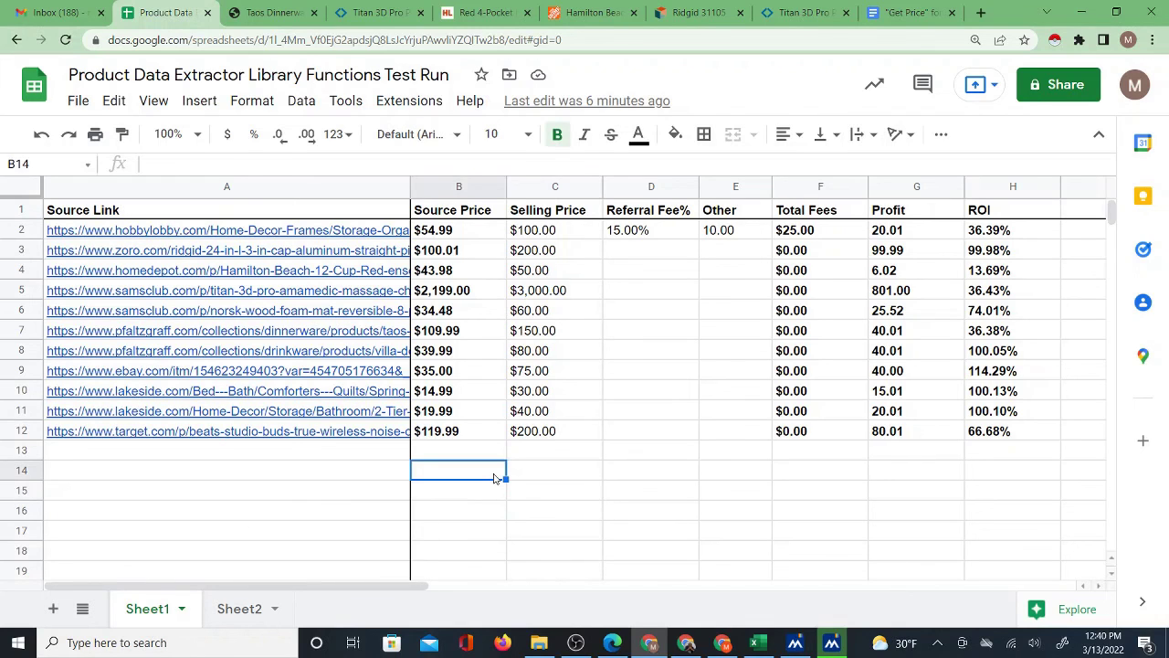